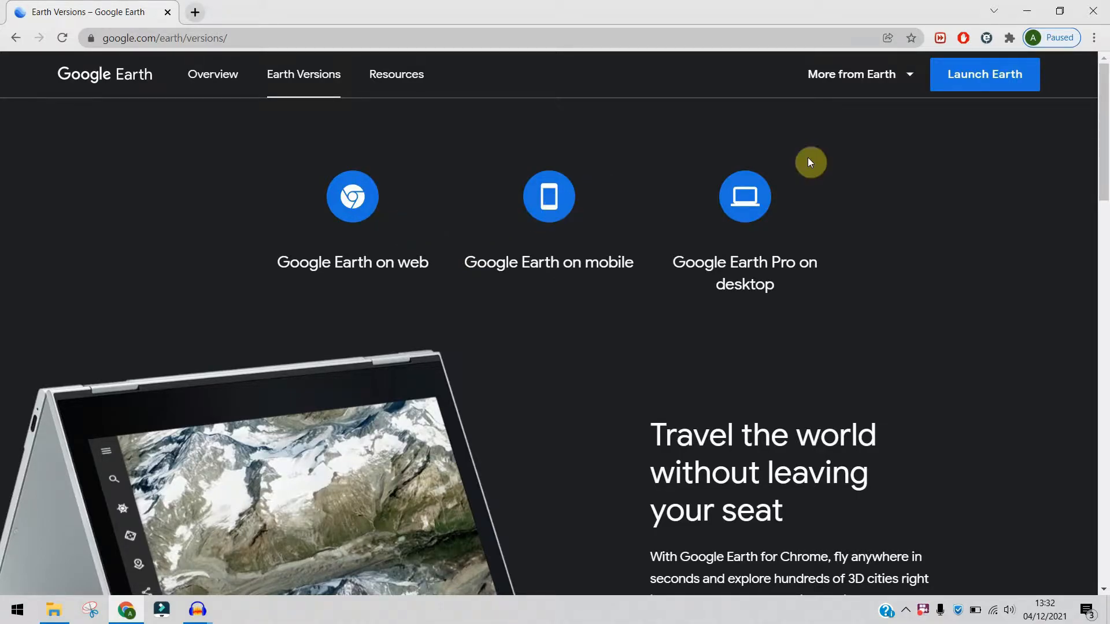
- View the Google Earth Pro on desktop section of the website, minimize the browser, and launch Google Earth Pro from the desktop
{"action": "left_click", "coordinate": [751, 202]}
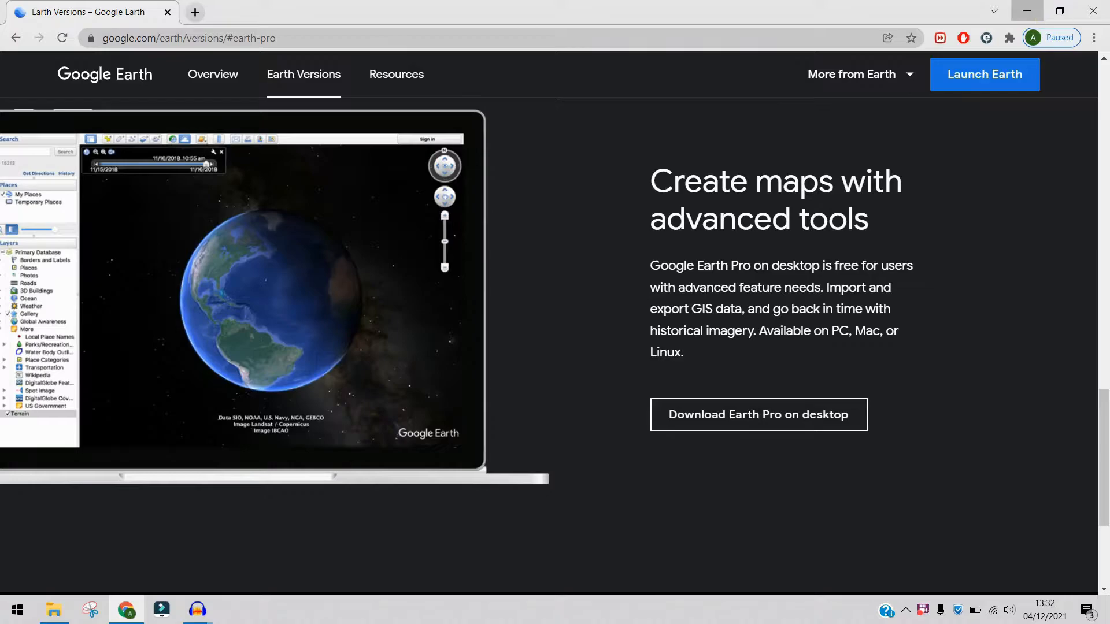
{"action": "left_click", "coordinate": [1027, 11]}
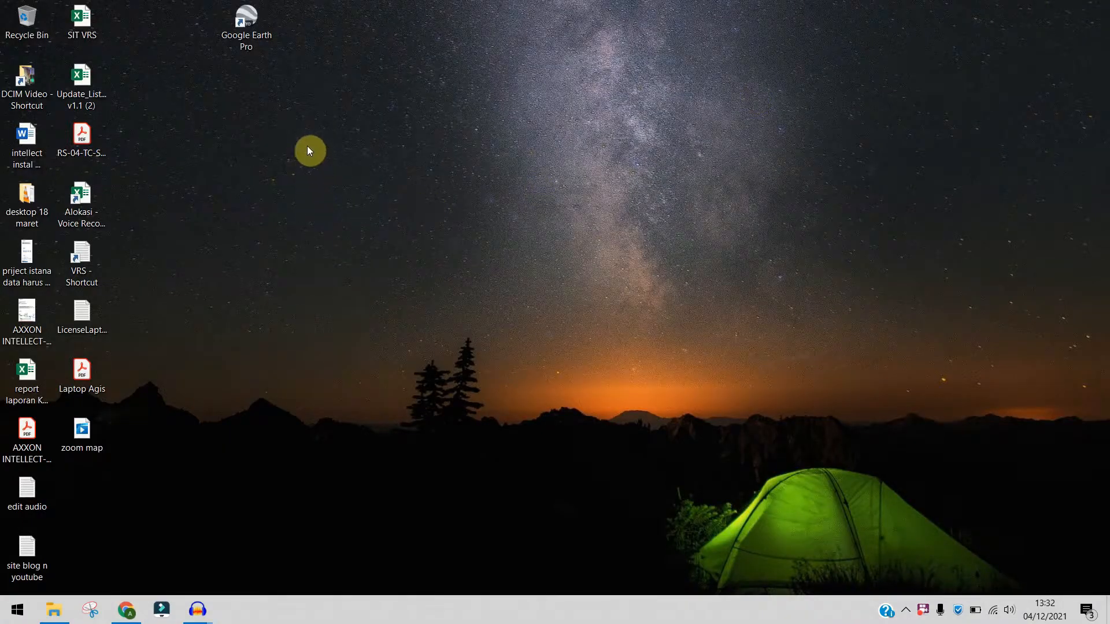
{"action": "double_click", "coordinate": [252, 50]}
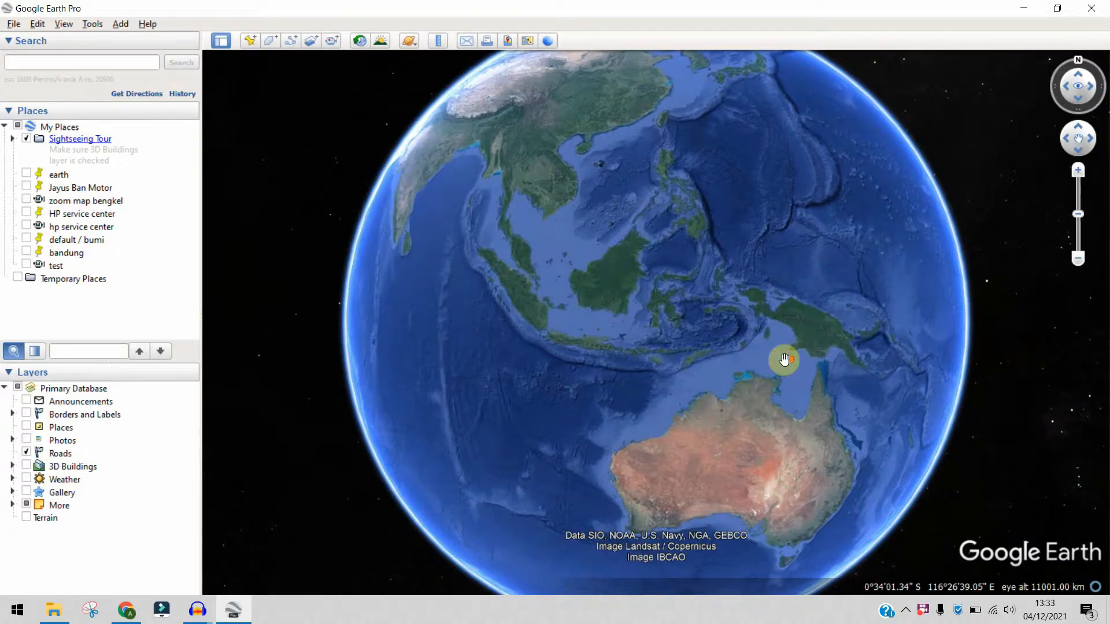
- Add a placemark named "earth" on a whole-globe view centred on Indonesia
{"action": "left_click", "coordinate": [97, 64]}
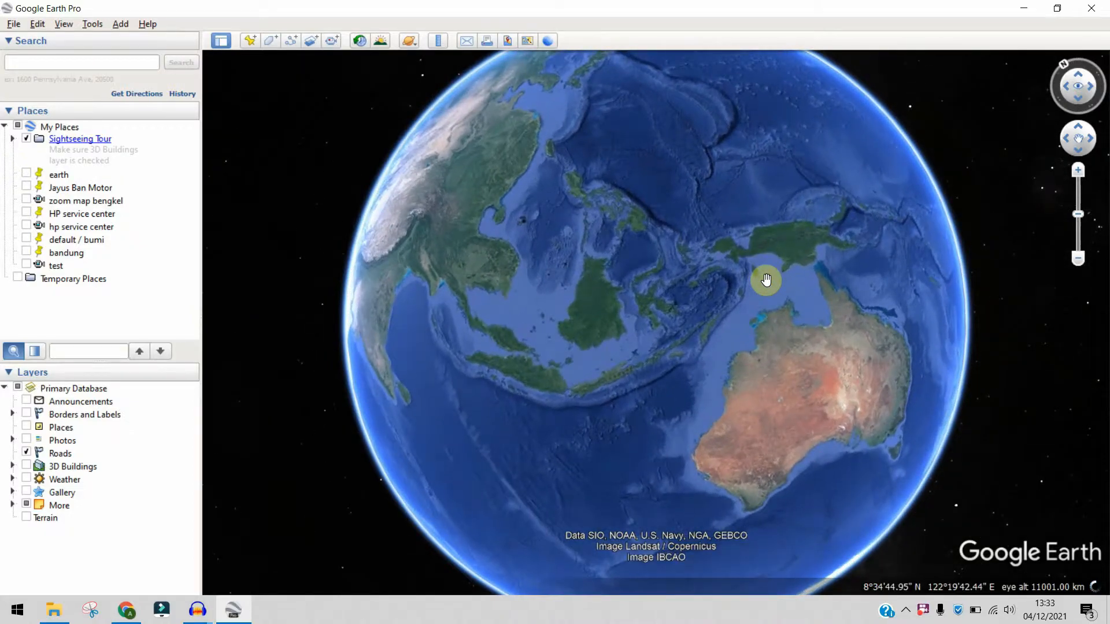
{"action": "scroll", "coordinate": [767, 279], "scroll_direction": "down", "scroll_amount": 3}
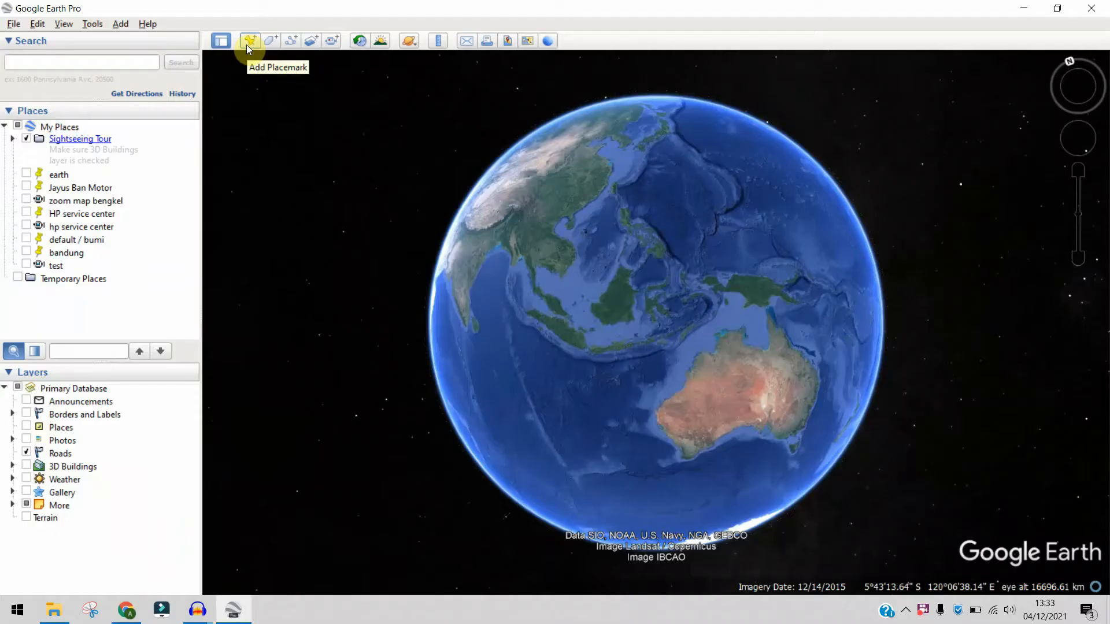
{"action": "left_click", "coordinate": [508, 103]}
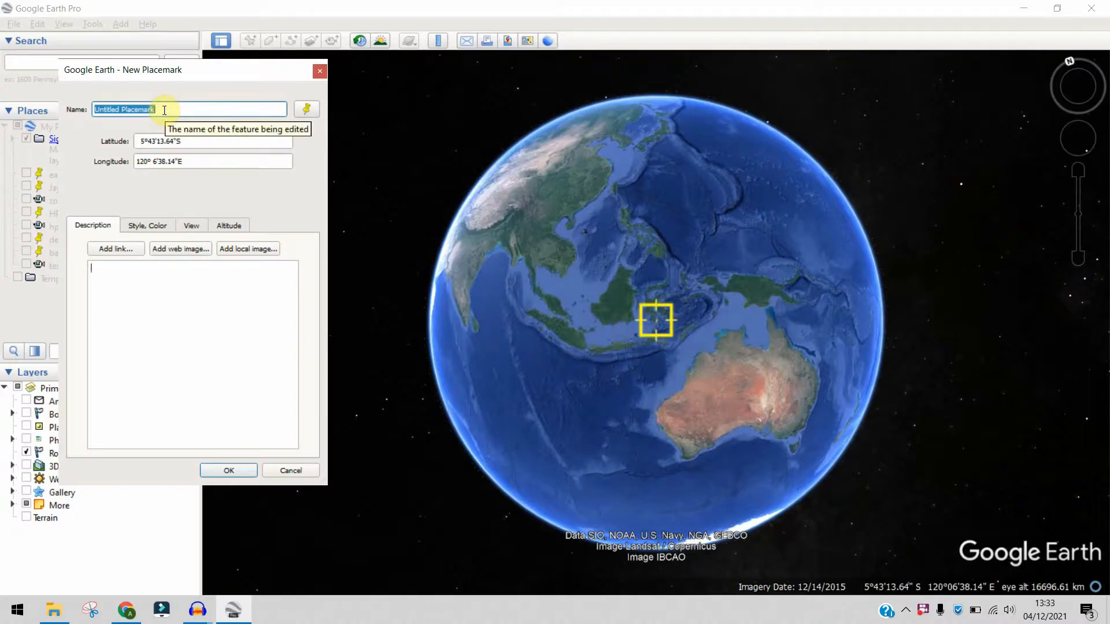
{"action": "type", "text": "default"}
{"action": "key", "text": "ctrl+a"}
{"action": "type", "text": "from"}
{"action": "key", "text": "ctrl+a"}
{"action": "key", "text": "BackSpace"}
{"action": "type", "text": "earth"}
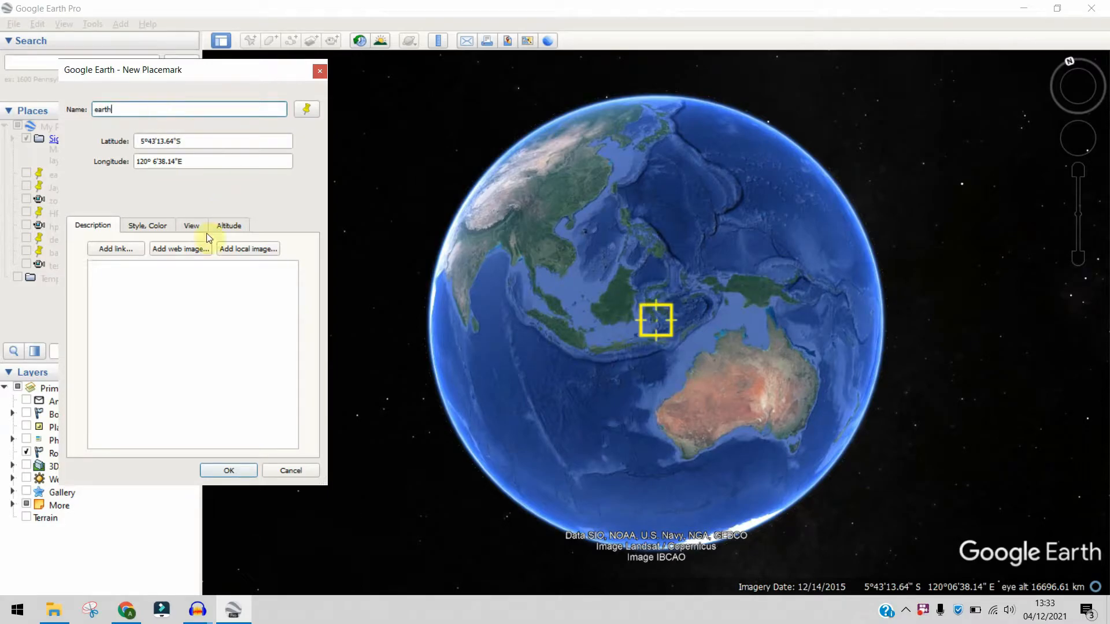
{"action": "left_click", "coordinate": [223, 471]}
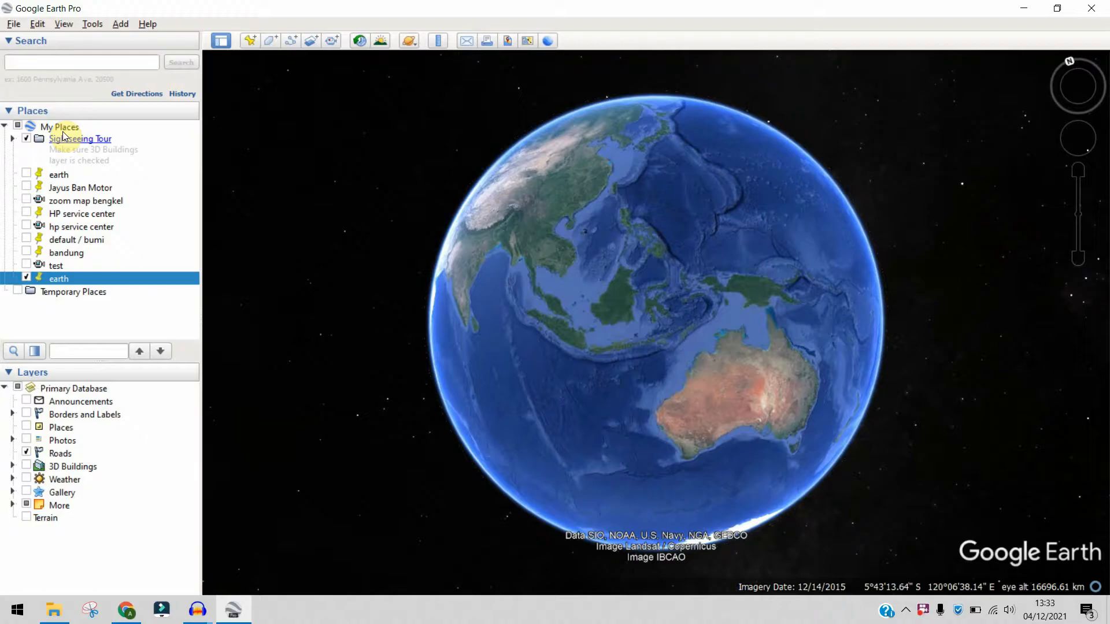
- Search for "rocket music stuidio" and fly to the Rocket Music Studio 3 result in Cimahi
{"action": "left_click", "coordinate": [65, 64]}
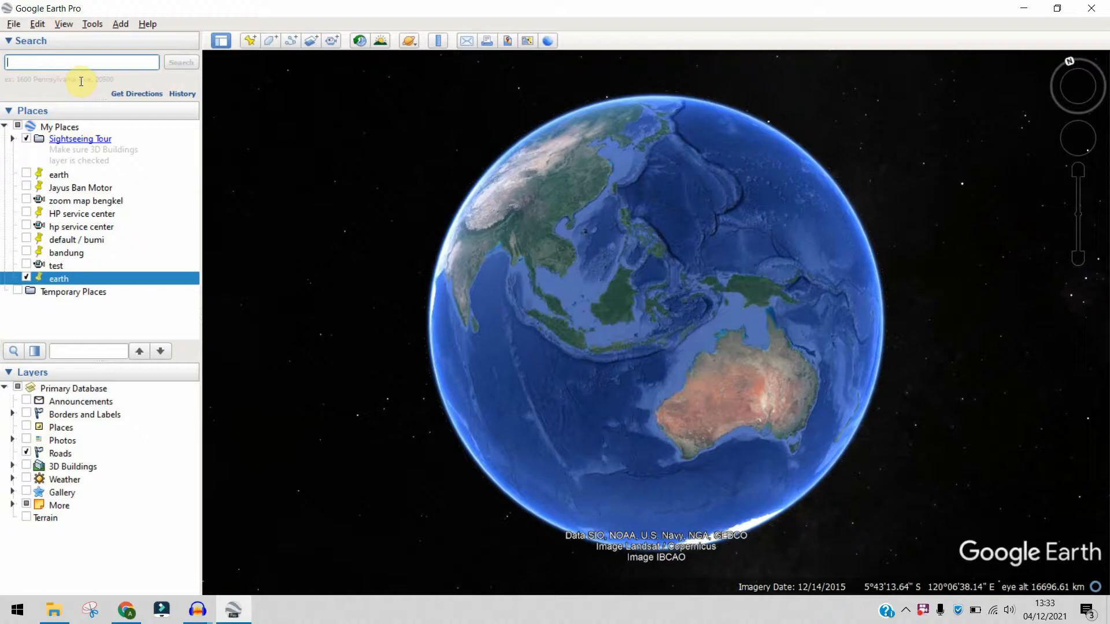
{"action": "type", "text": "cimahi"}
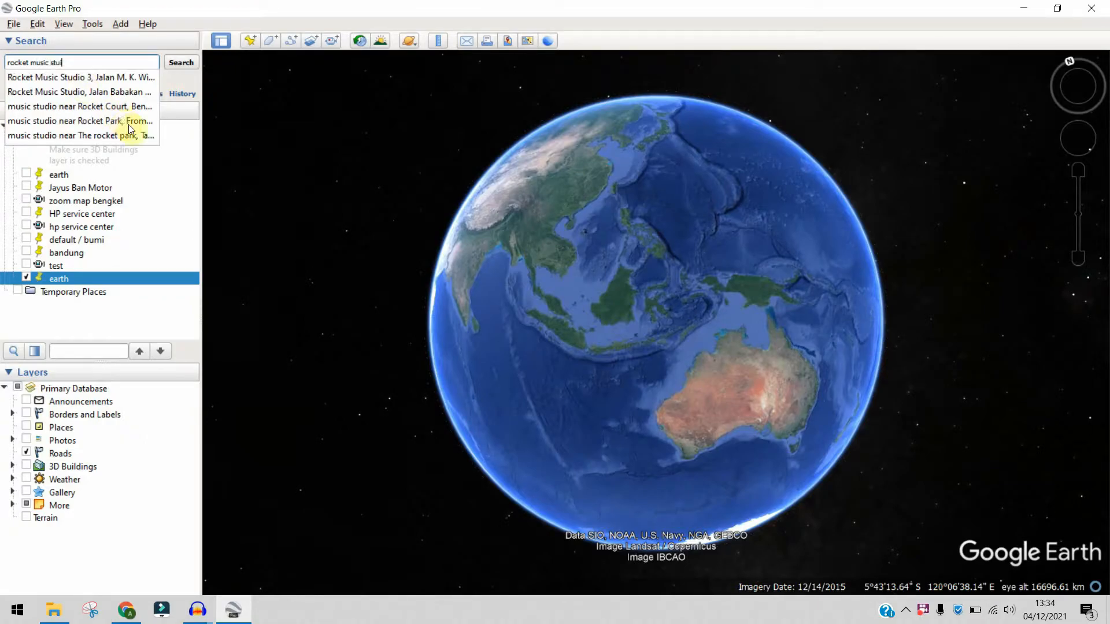
{"action": "key", "text": "Return"}
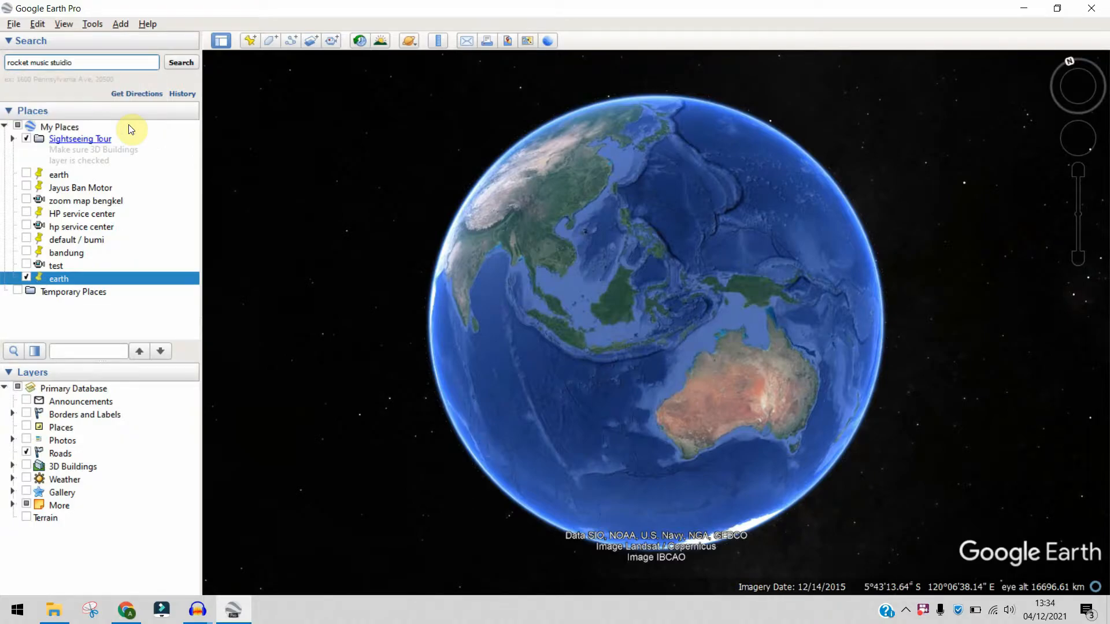
{"action": "left_click", "coordinate": [187, 66]}
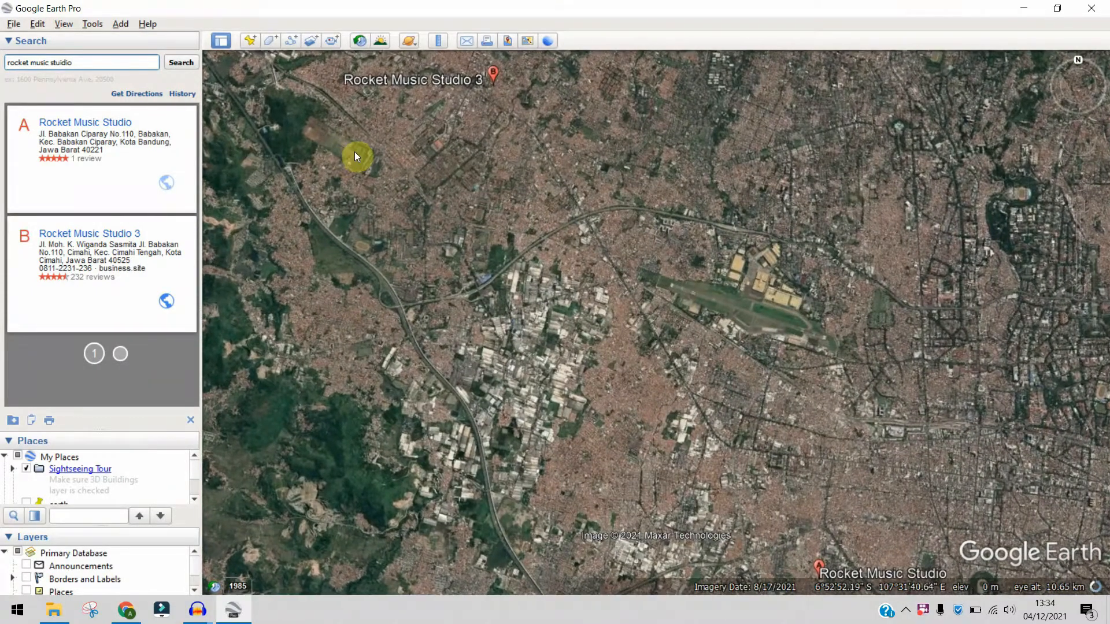
{"action": "left_click_drag", "start_coordinate": [357, 158], "coordinate": [419, 310]}
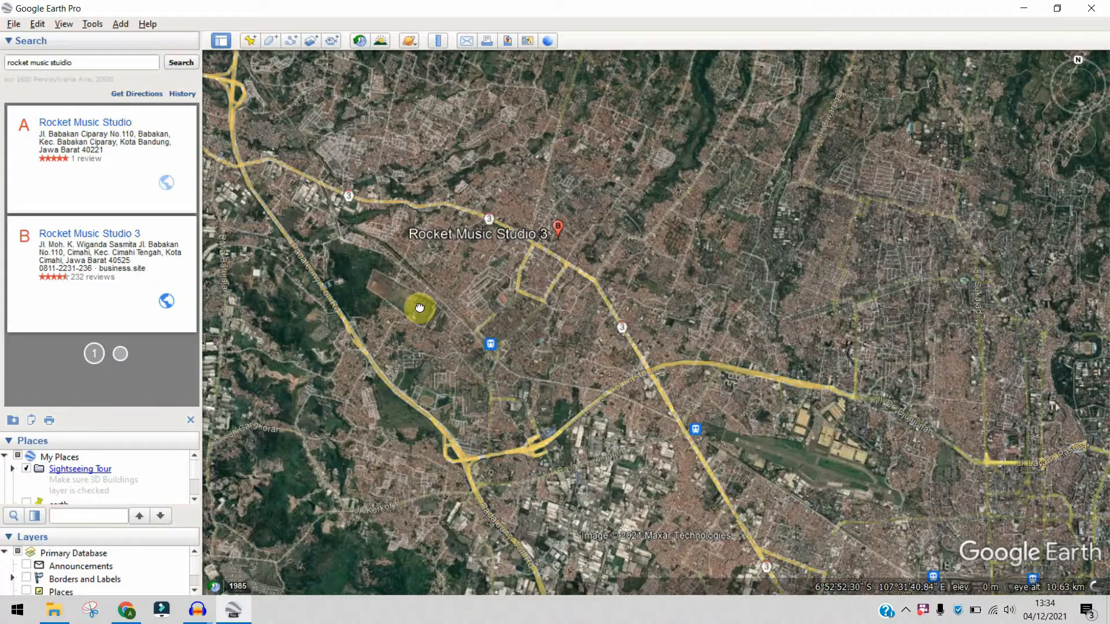
{"action": "left_click", "coordinate": [79, 151]}
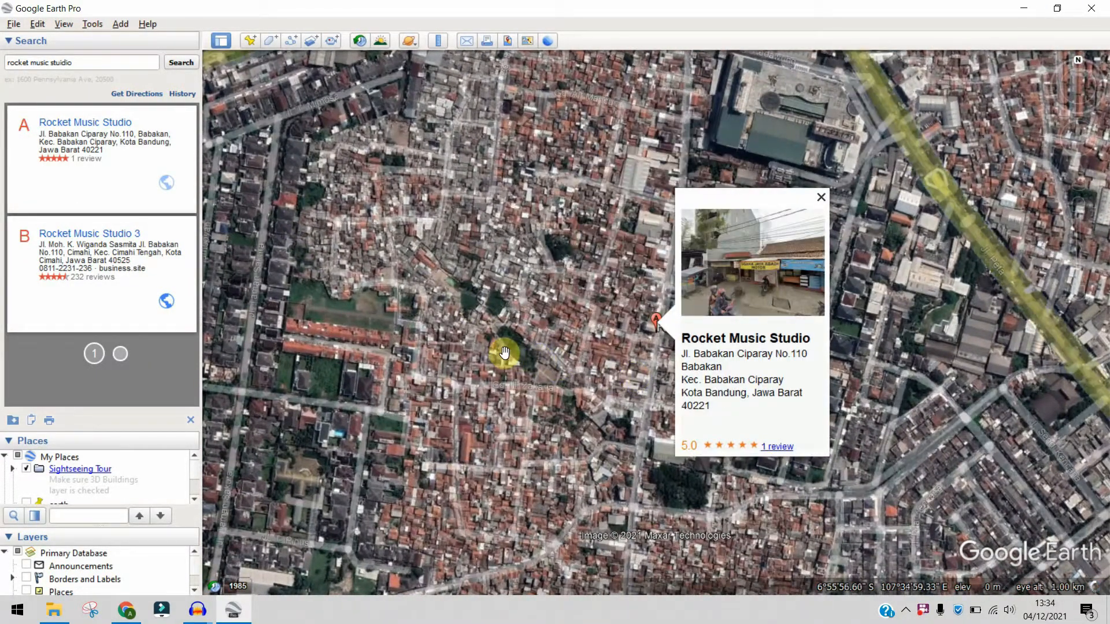
{"action": "left_click", "coordinate": [110, 225]}
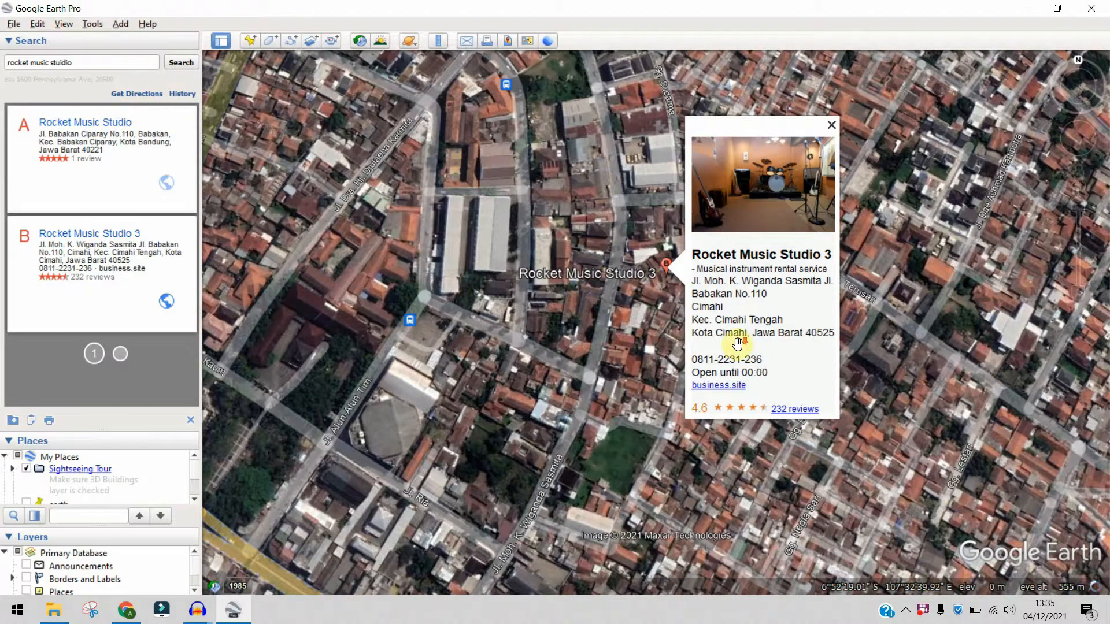
- Add a placemark named "rocket studio" near Rocket Music Studio 3
{"action": "scroll", "coordinate": [734, 339], "scroll_direction": "down", "scroll_amount": 2}
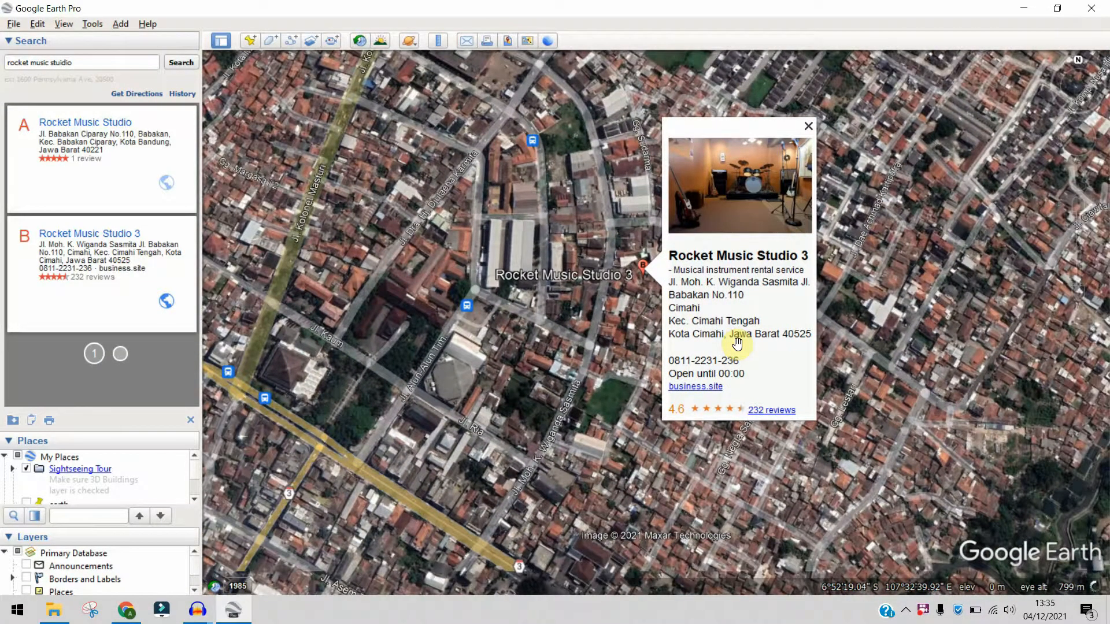
{"action": "left_click", "coordinate": [250, 44]}
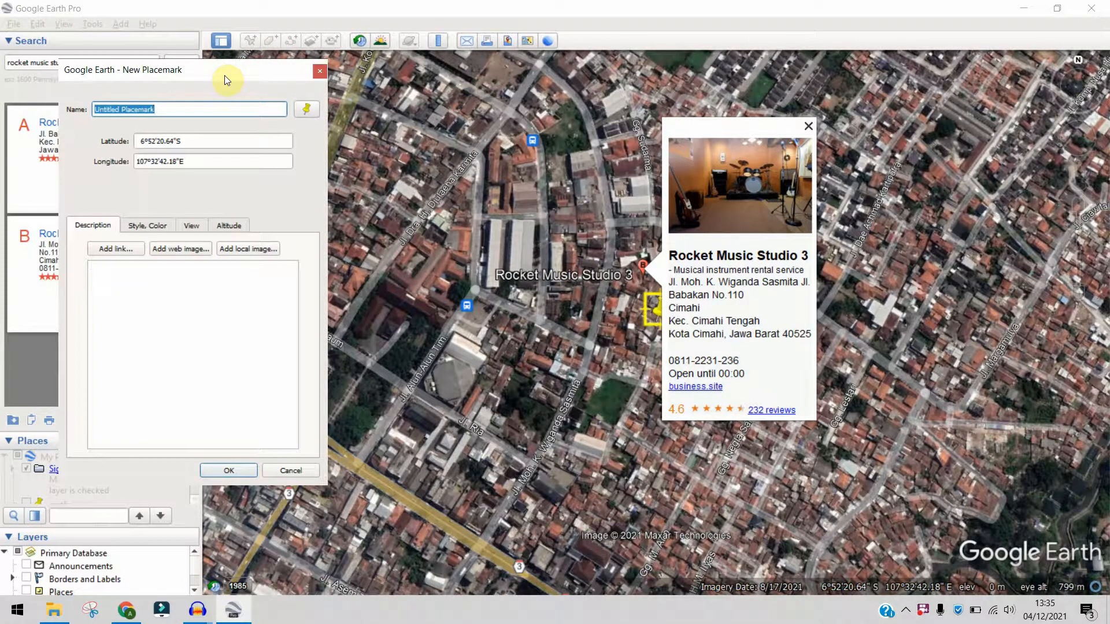
{"action": "type", "text": "rocket studio"}
{"action": "left_click", "coordinate": [240, 467]}
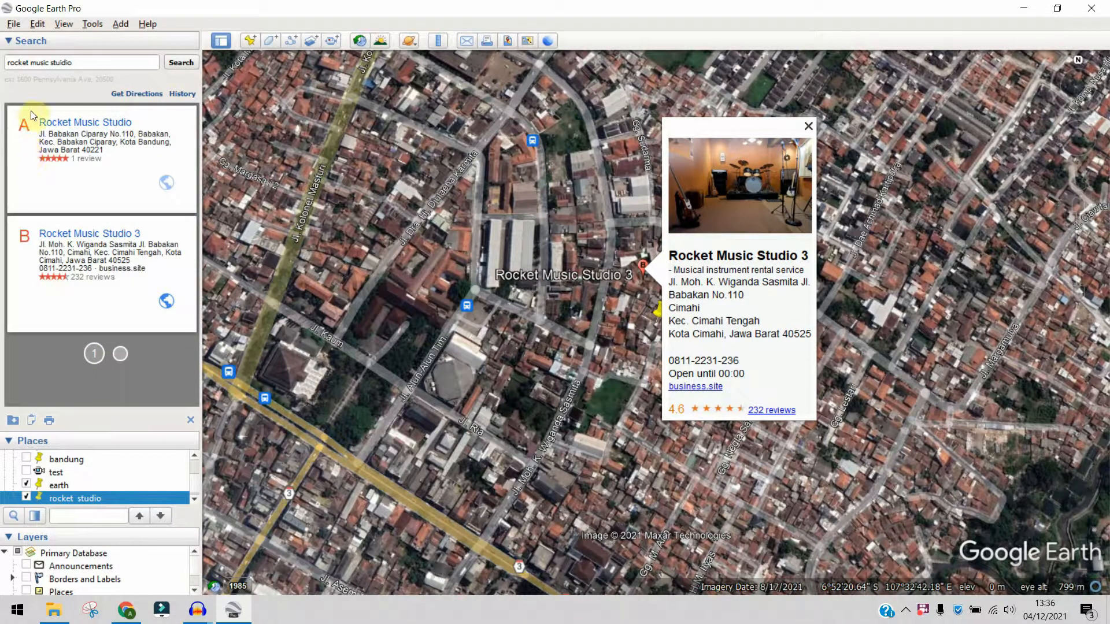
- Fly to the newly added earth placemark and clear the Rocket Music Studio 3 info balloon from the map
{"action": "scroll", "coordinate": [111, 475], "scroll_direction": "down", "scroll_amount": 1}
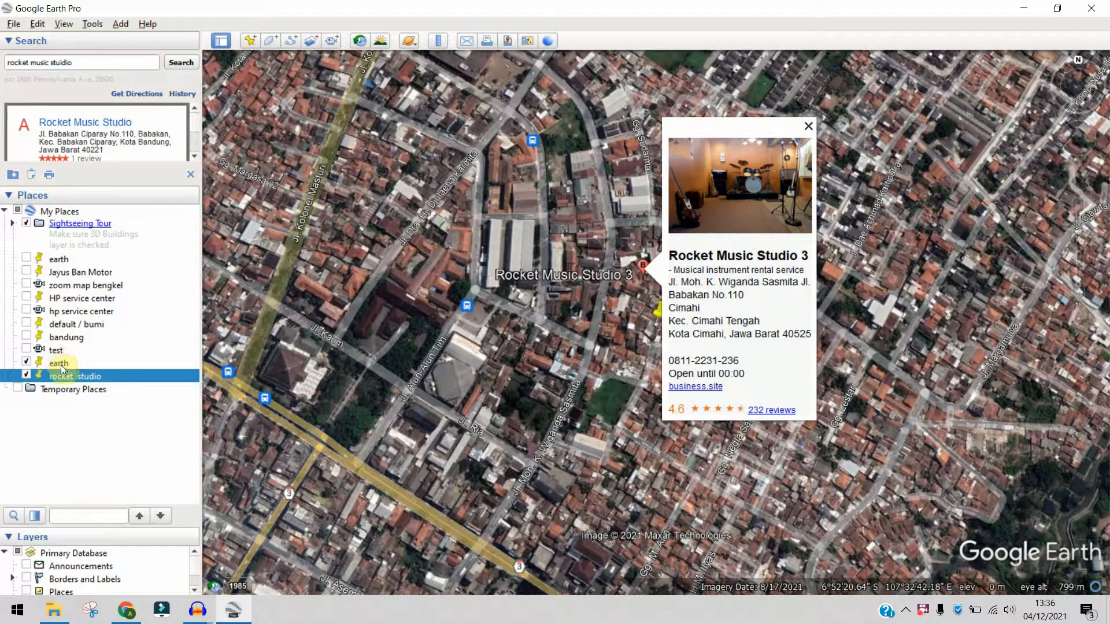
{"action": "double_click", "coordinate": [59, 363]}
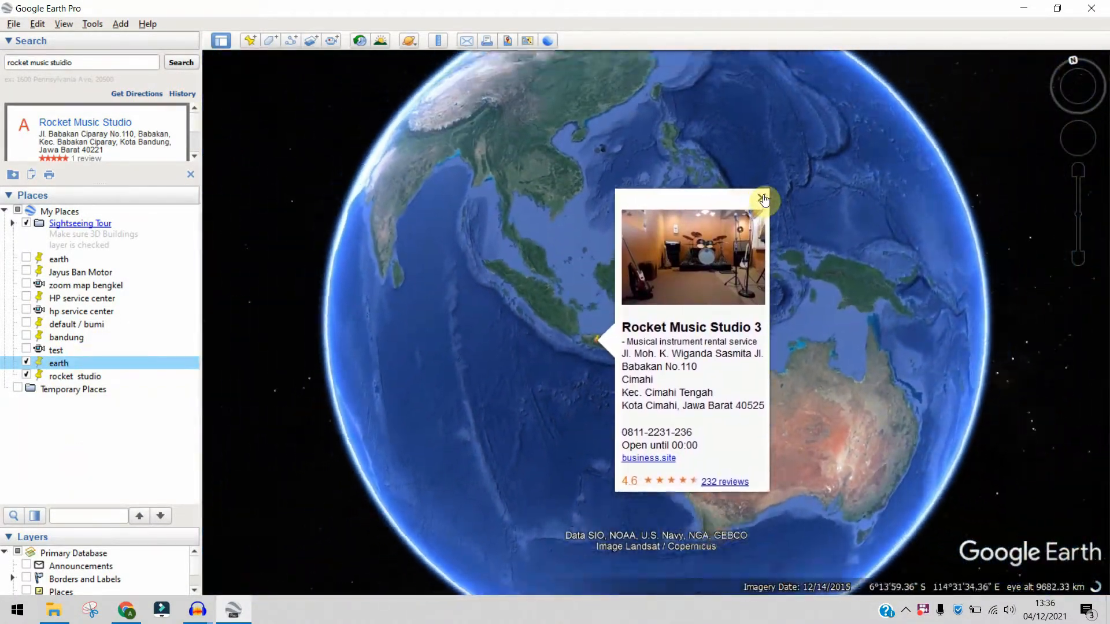
{"action": "left_click", "coordinate": [762, 189]}
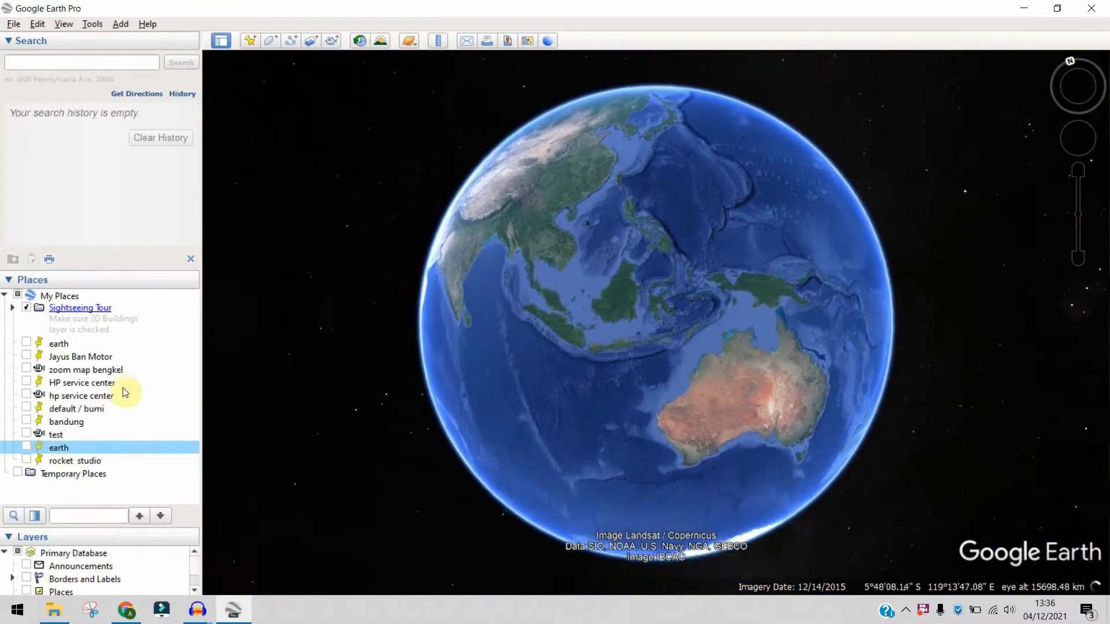
- Preview the flight to the rocket studio placemark and return to the new earth placemark's globe view
{"action": "double_click", "coordinate": [72, 462]}
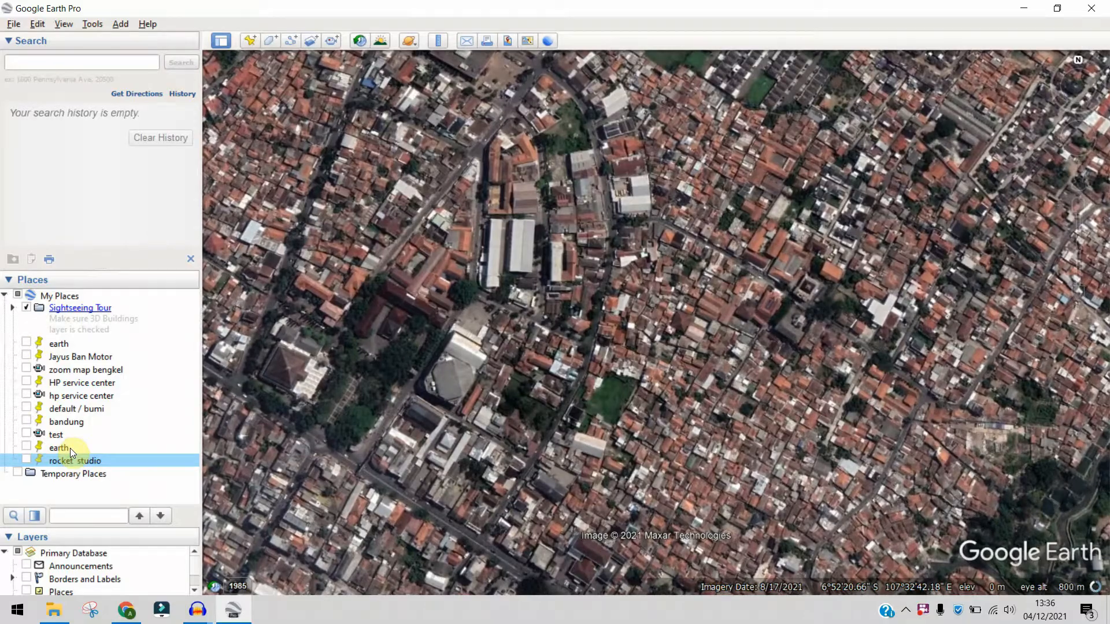
{"action": "left_click", "coordinate": [71, 449]}
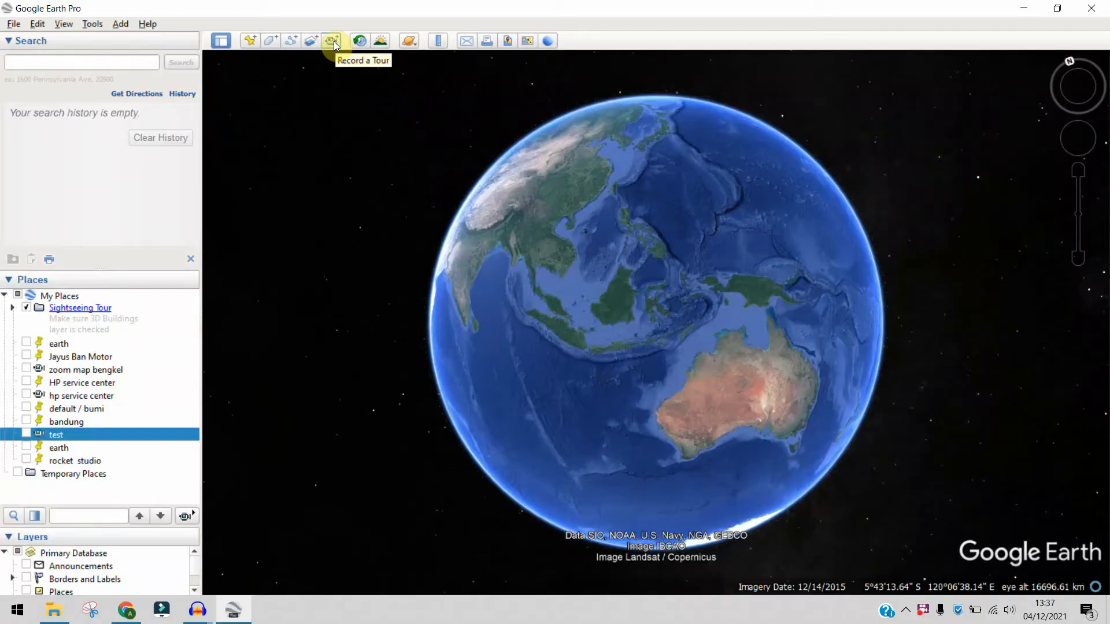
- Record a tour that starts at the new earth placemark and flies to the rocket studio placemark
{"action": "left_click", "coordinate": [333, 41]}
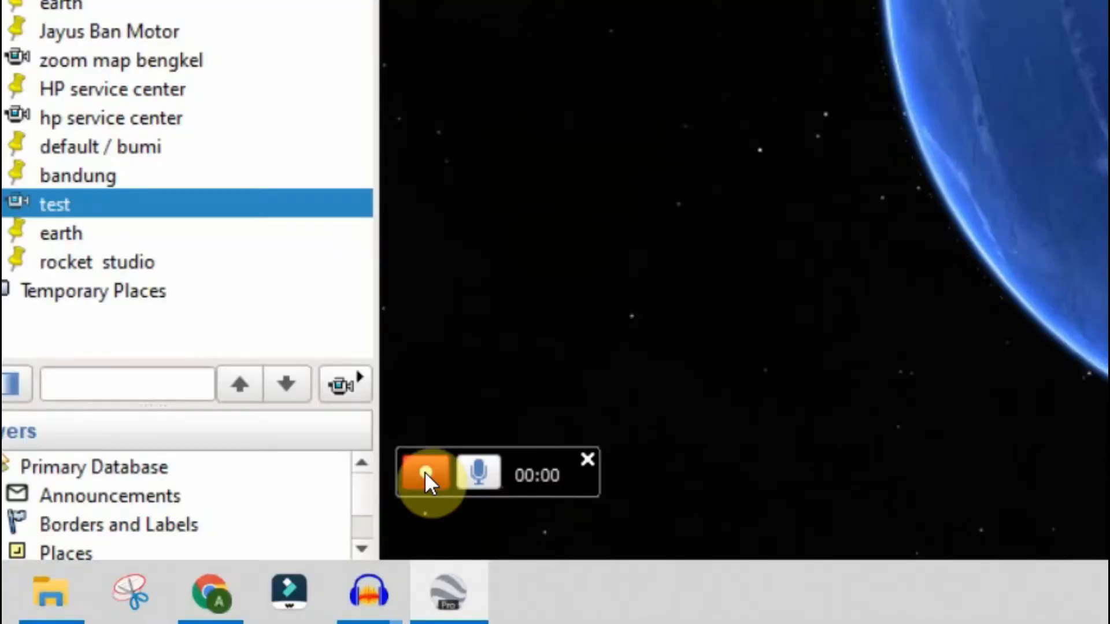
{"action": "left_click", "coordinate": [223, 558]}
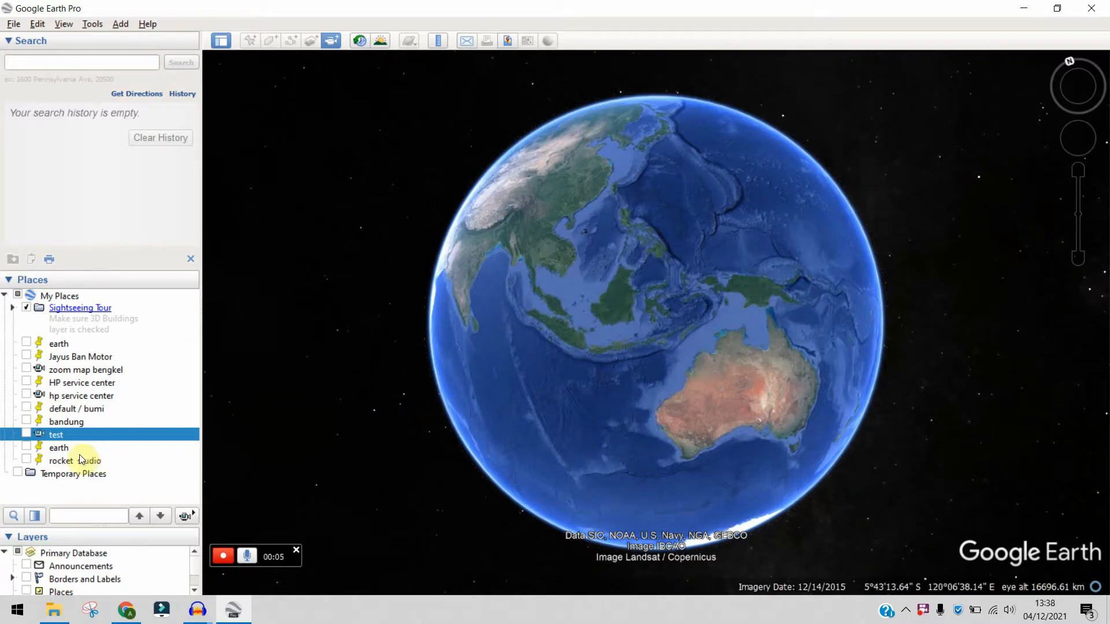
{"action": "left_click", "coordinate": [59, 449]}
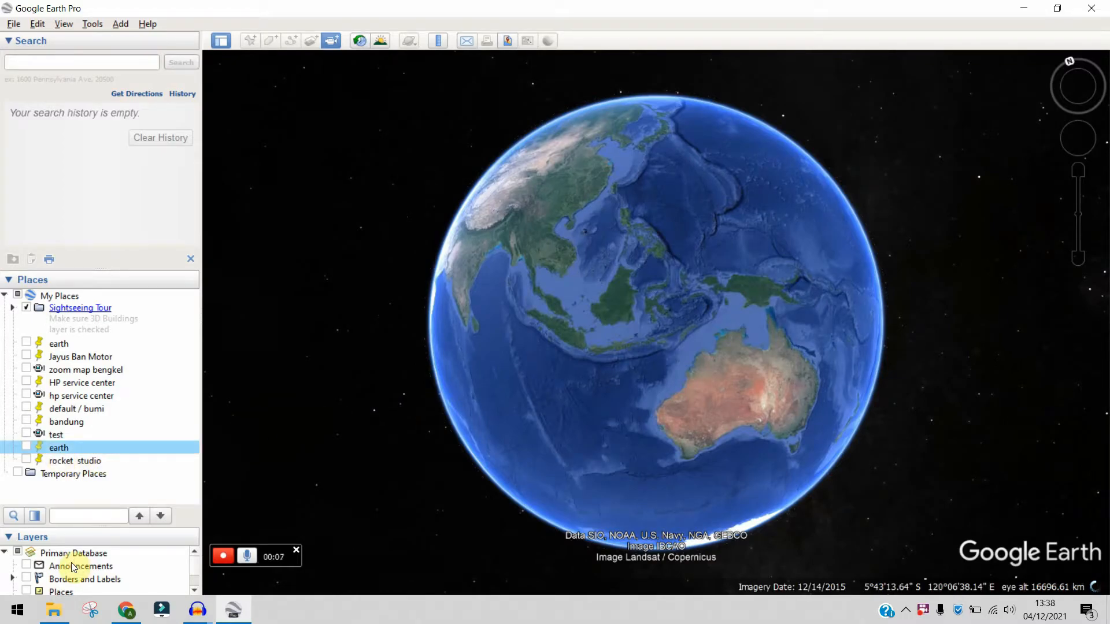
{"action": "double_click", "coordinate": [67, 461]}
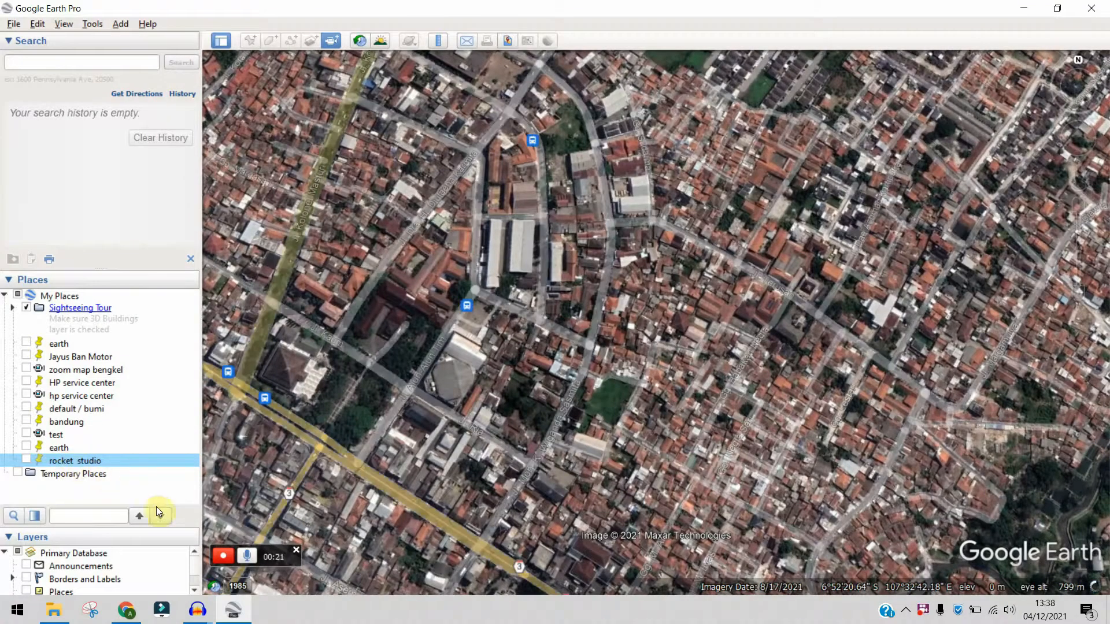
{"action": "left_click", "coordinate": [224, 557]}
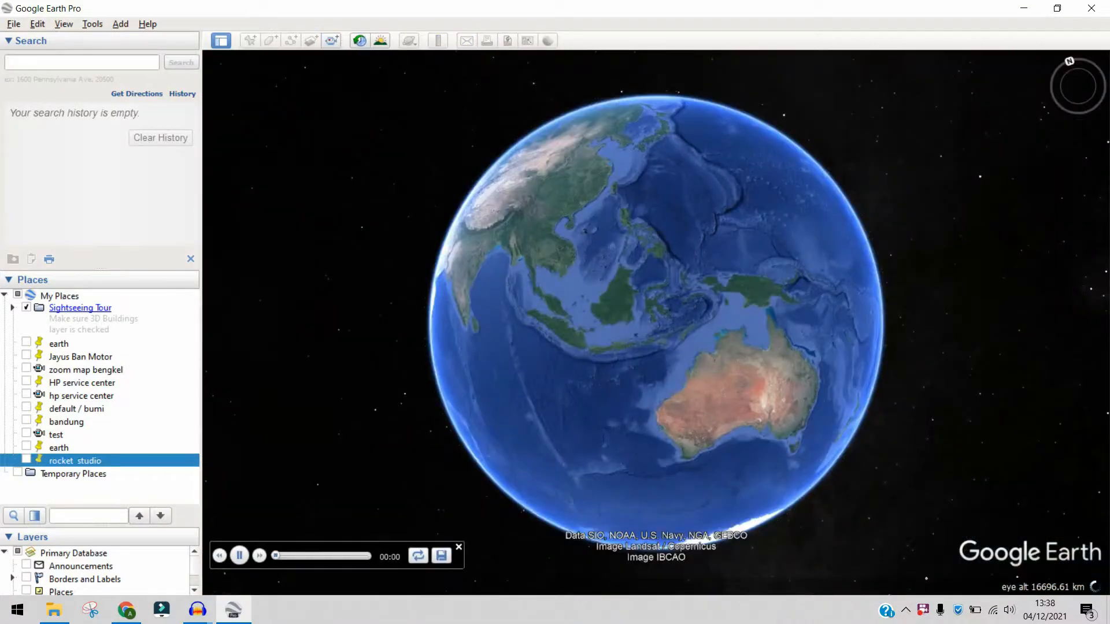
- Save the recorded tour under the name "efek earth zoom"
{"action": "left_click", "coordinate": [441, 556]}
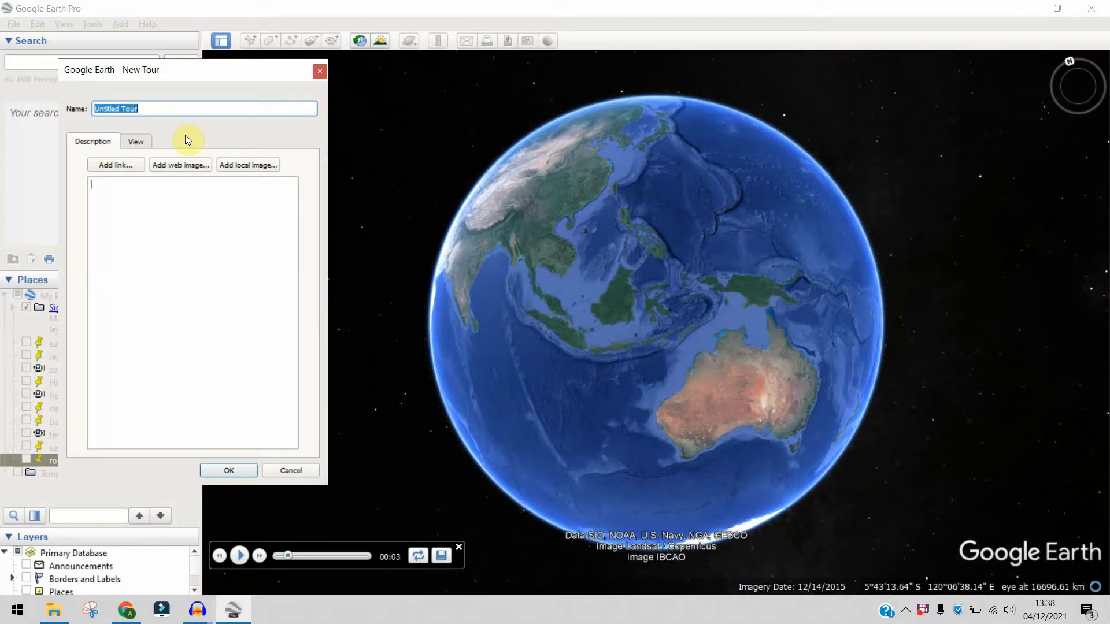
{"action": "type", "text": "efek earth zoom"}
{"action": "left_click", "coordinate": [247, 472]}
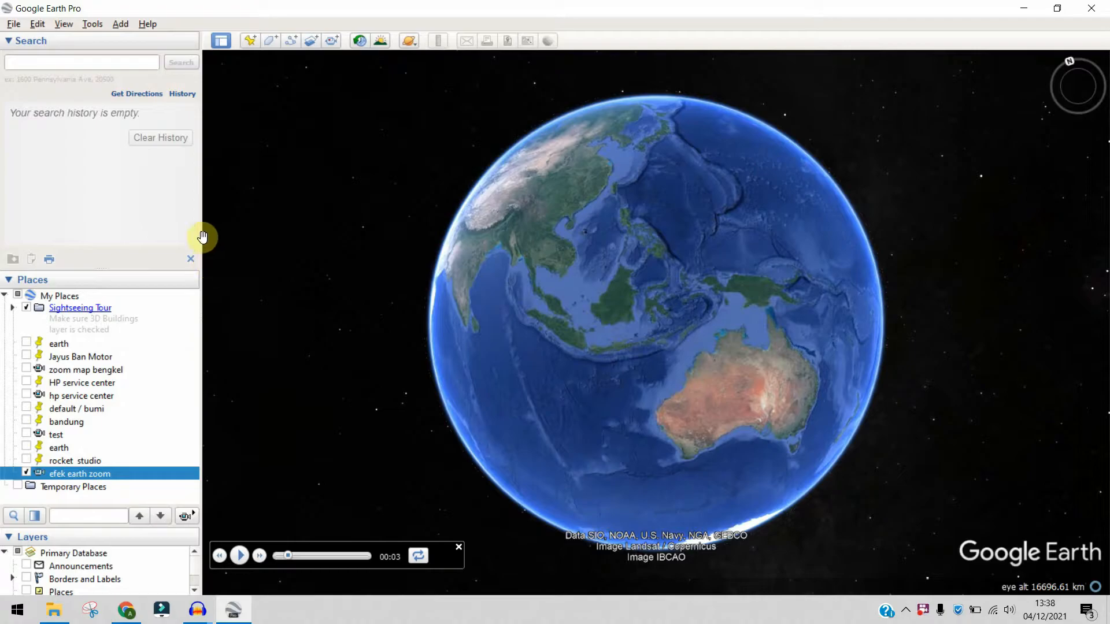
- Close the tour playback controls to make Movie Maker available
{"action": "left_click", "coordinate": [89, 25]}
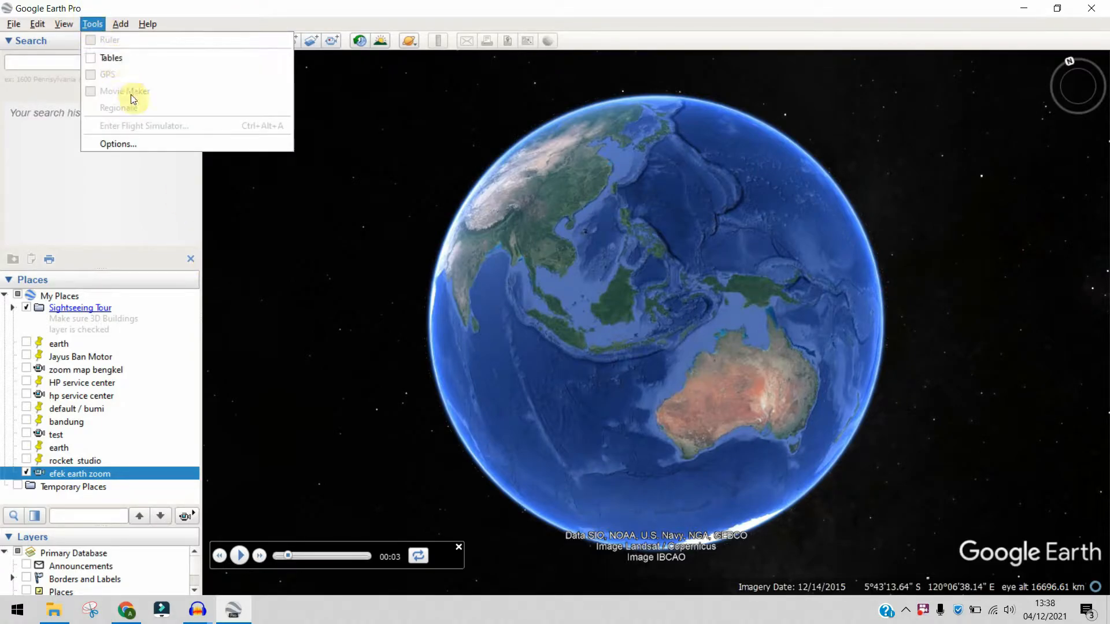
{"action": "left_click", "coordinate": [154, 114]}
{"action": "left_click", "coordinate": [459, 549]}
{"action": "left_click", "coordinate": [458, 548]}
- Create an HD 1080p, 60 frames/sec H.264 movie from the saved tour efek earth zoom, overwriting zoom map.m4v on the desktop
{"action": "left_click", "coordinate": [92, 24]}
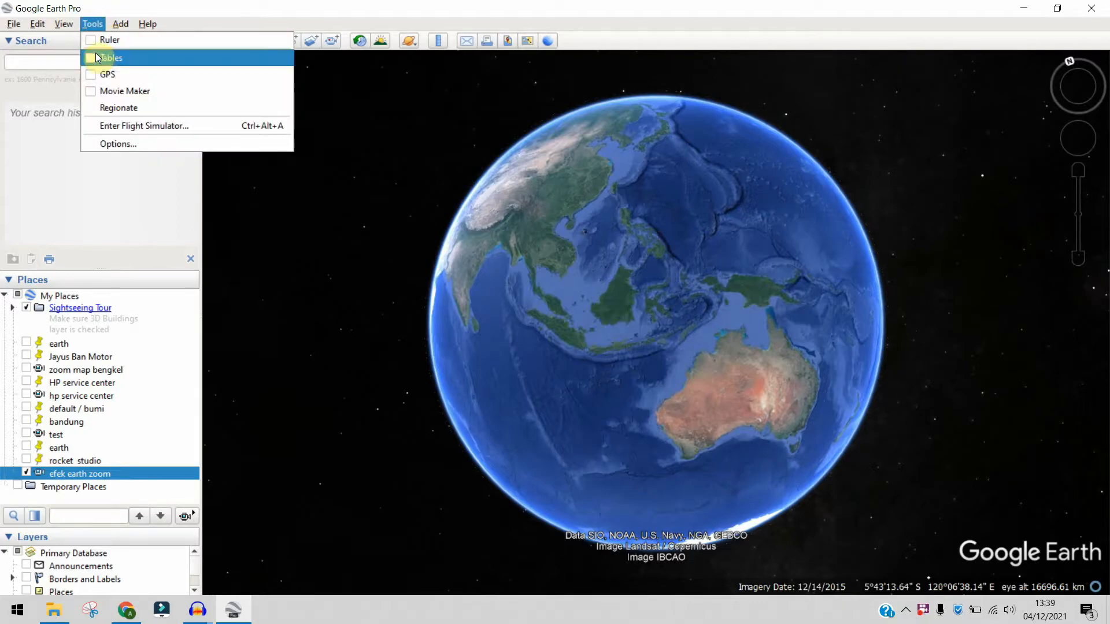
{"action": "left_click", "coordinate": [152, 116]}
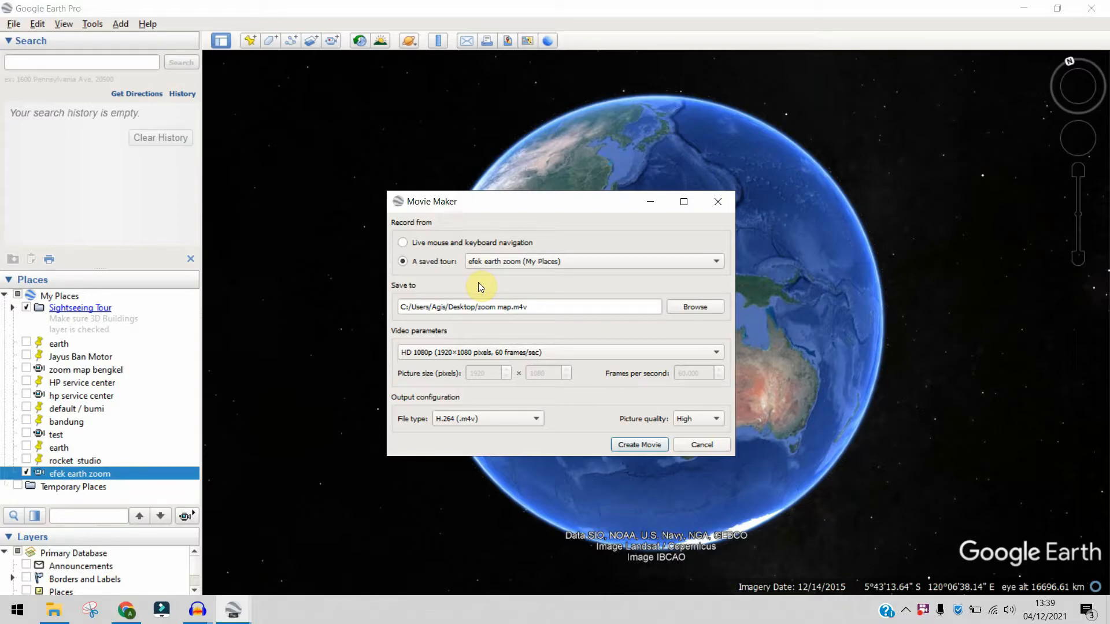
{"action": "left_click", "coordinate": [630, 446]}
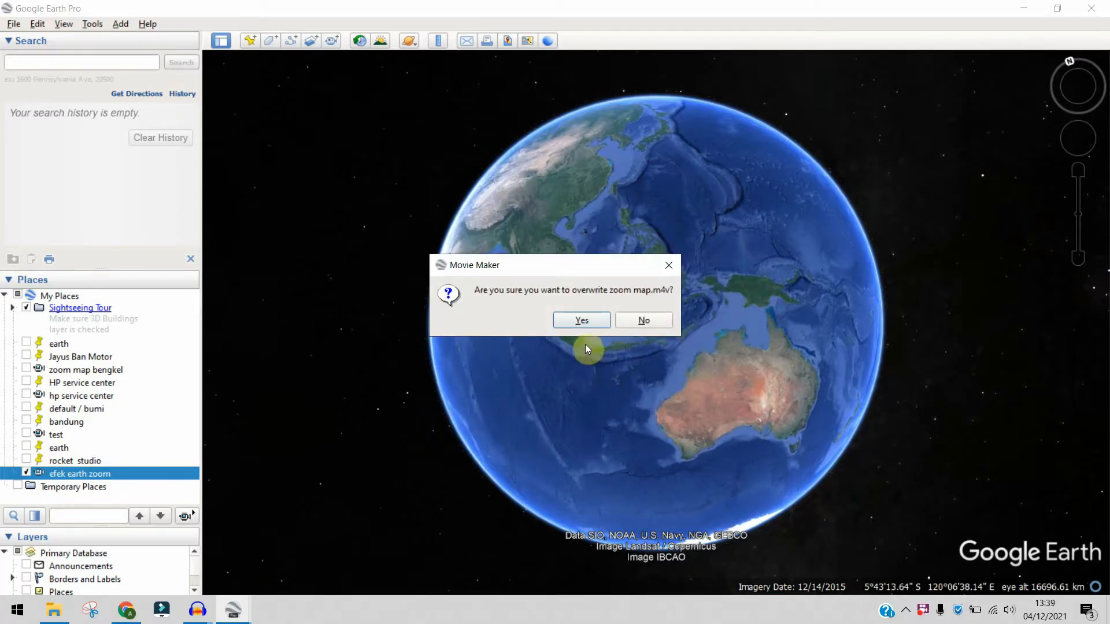
{"action": "left_click", "coordinate": [582, 321]}
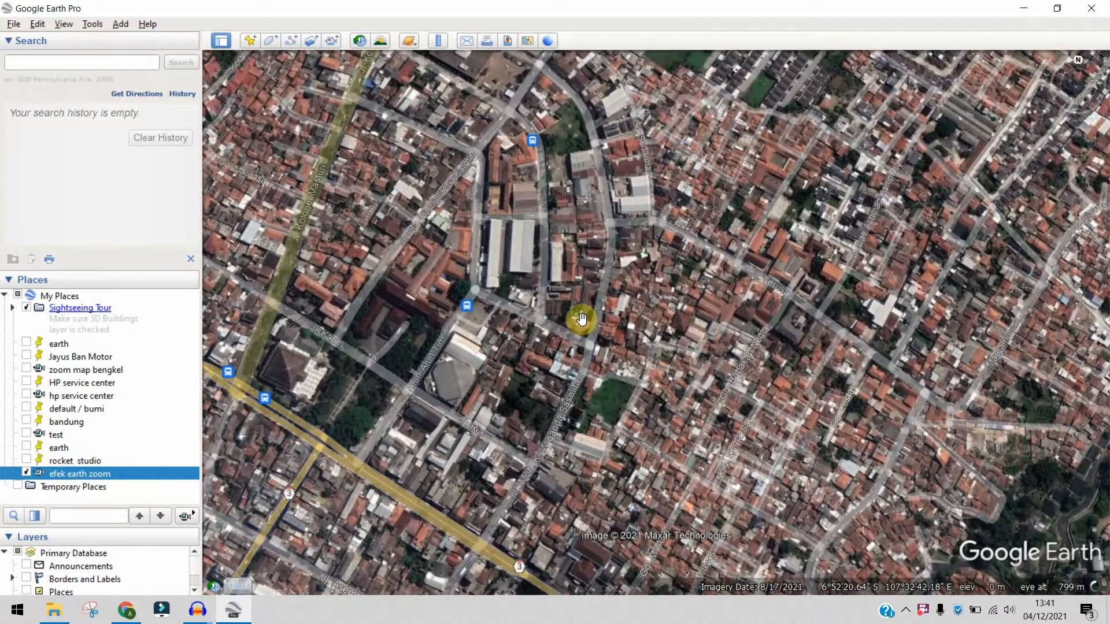
- Make VLC media player the default app for the zoom map .m4v movie on the desktop and play the movie
{"action": "key", "text": "super+d"}
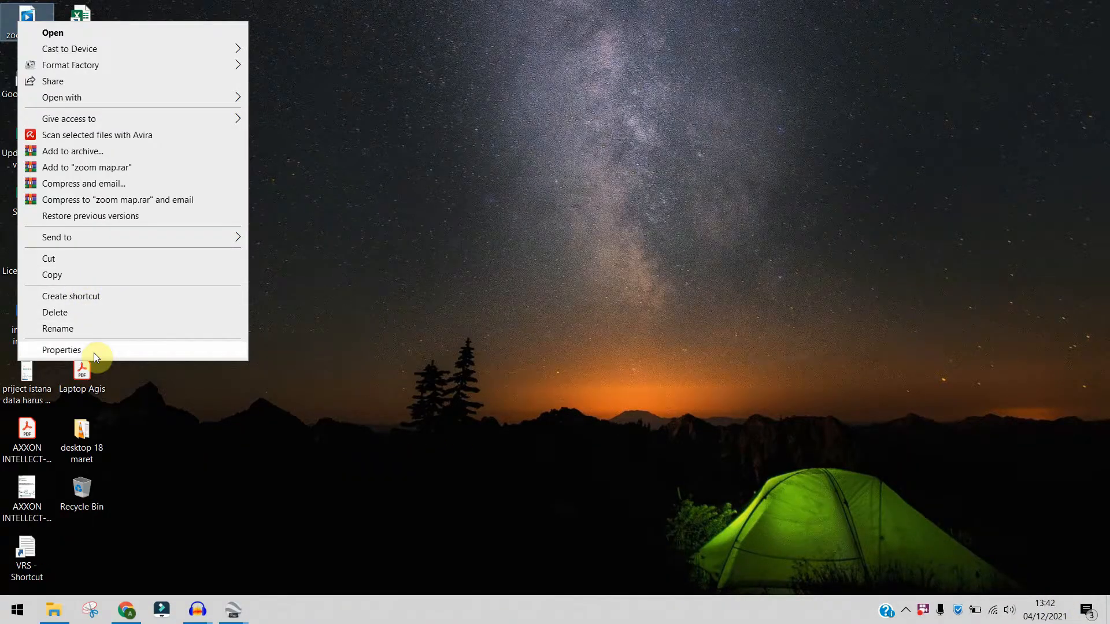
{"action": "left_click", "coordinate": [95, 352]}
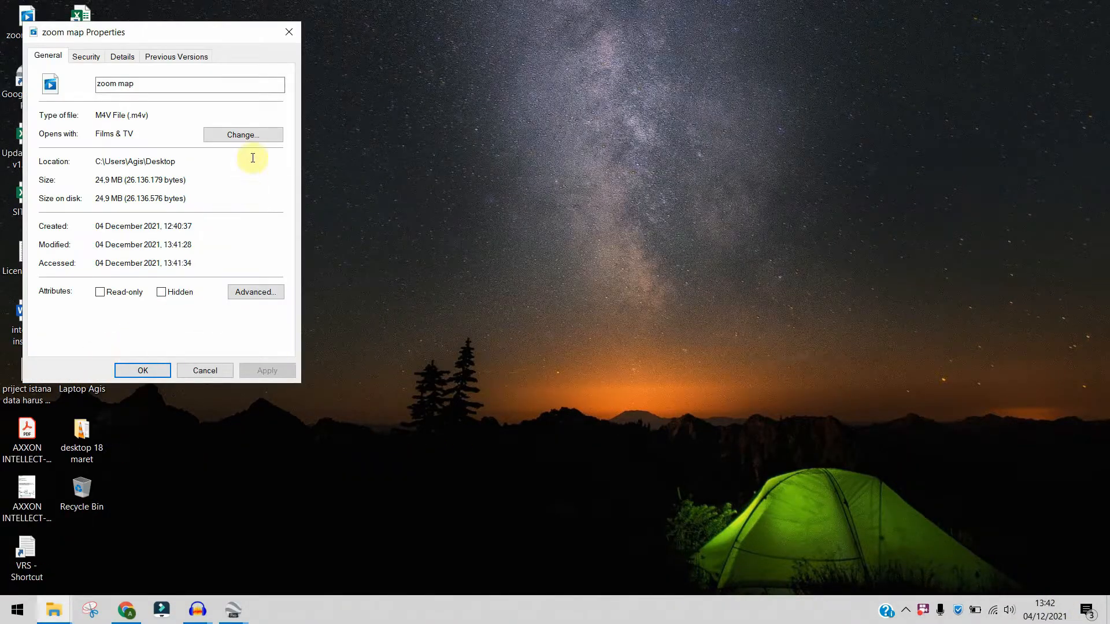
{"action": "left_click", "coordinate": [264, 136]}
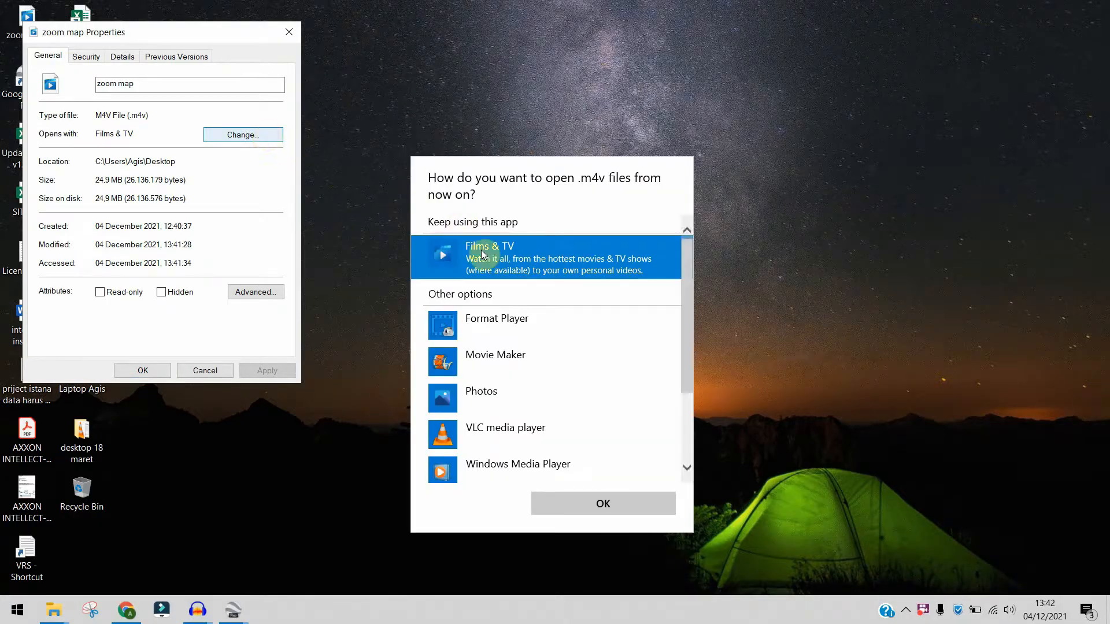
{"action": "left_click", "coordinate": [484, 435]}
{"action": "left_click", "coordinate": [595, 503]}
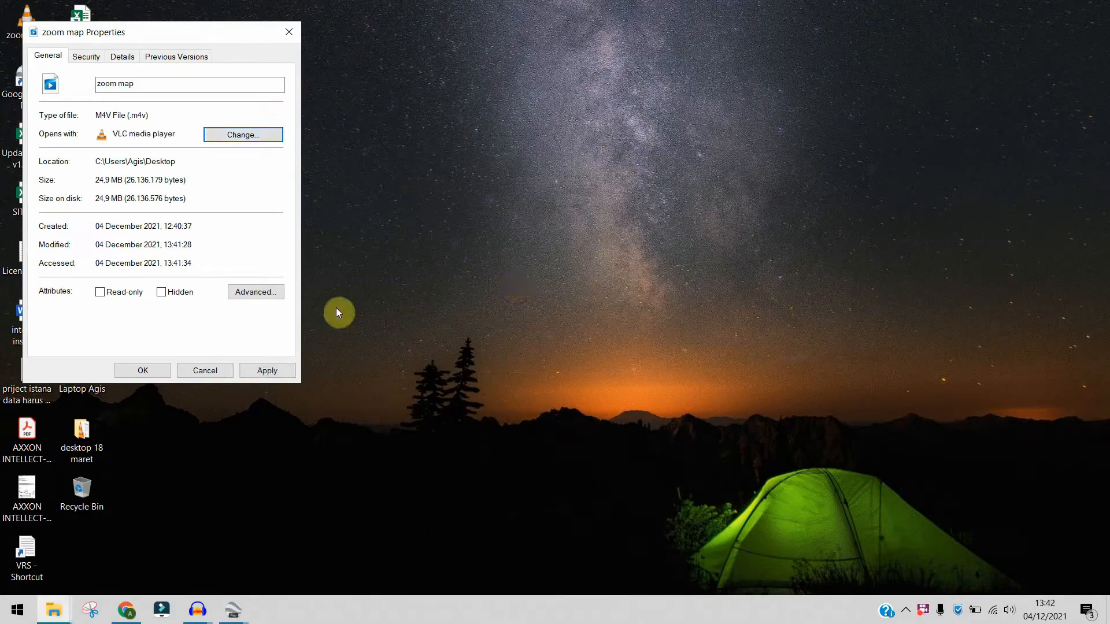
{"action": "left_click", "coordinate": [165, 364]}
{"action": "double_click", "coordinate": [44, 19]}
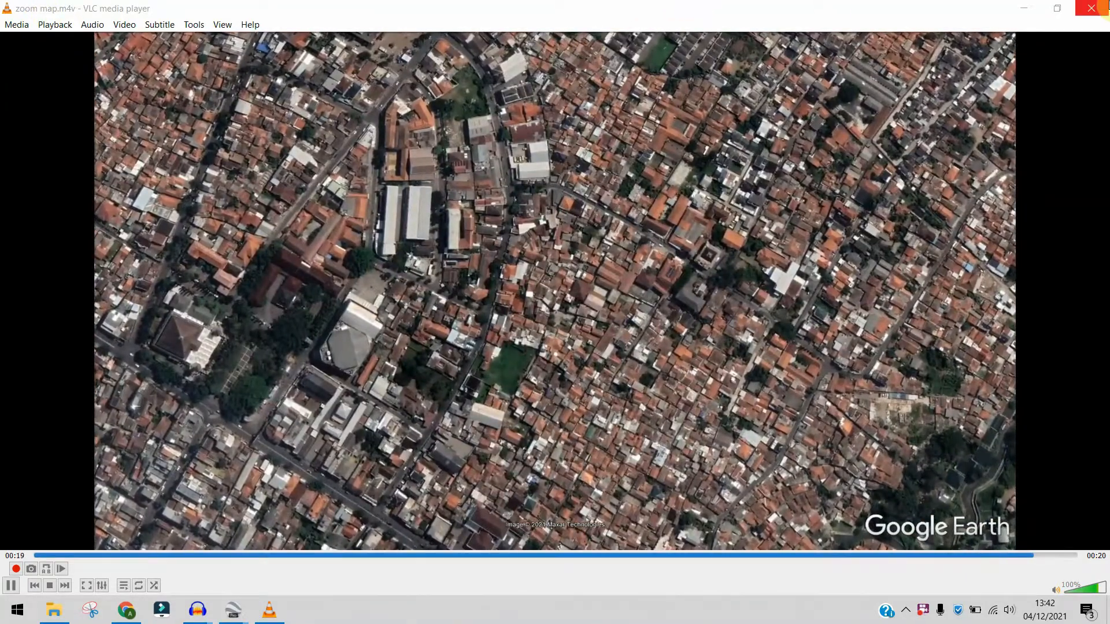
{"action": "left_click", "coordinate": [1099, 8]}
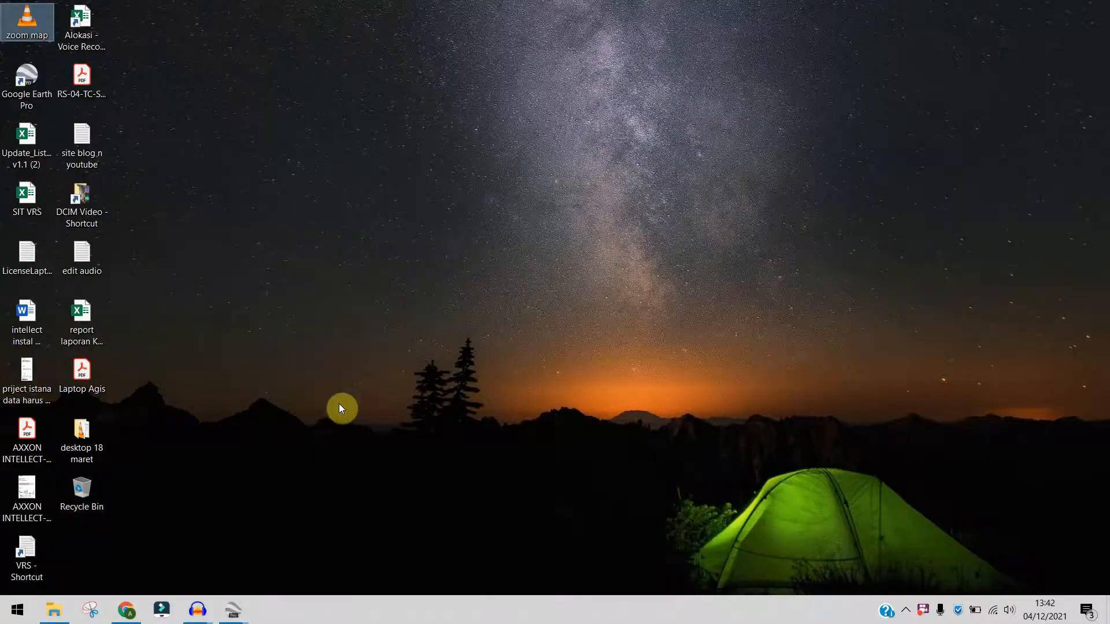
- Switch to Wondershare Filmora, create a new 16:9 (Widescreen) project and dismiss the live update check
{"action": "left_click", "coordinate": [164, 613]}
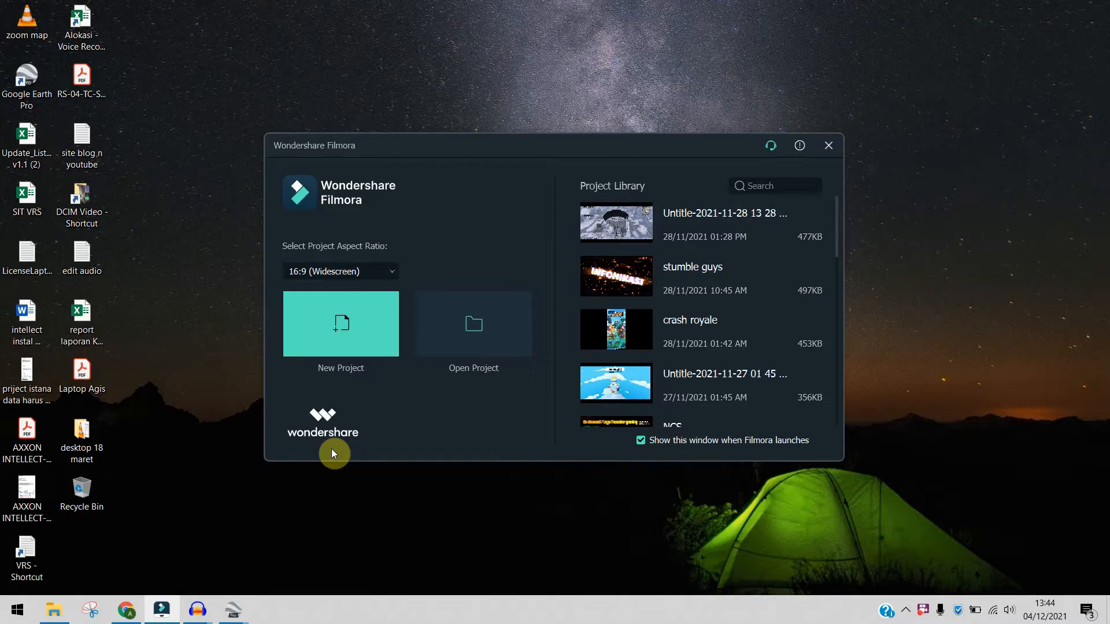
{"action": "left_click", "coordinate": [347, 338]}
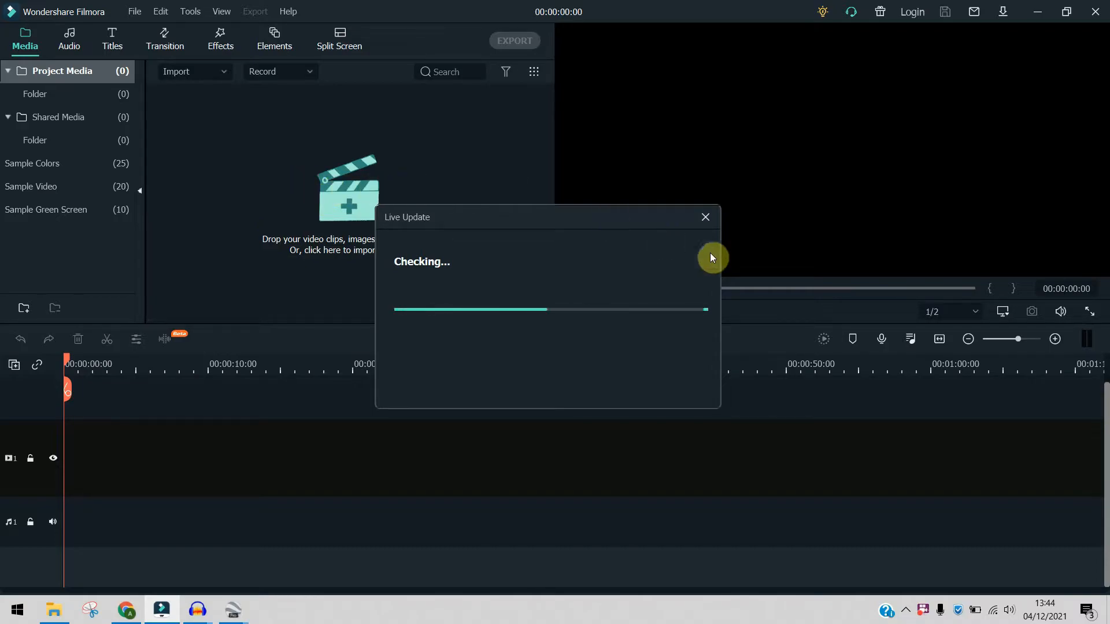
{"action": "left_click", "coordinate": [706, 218]}
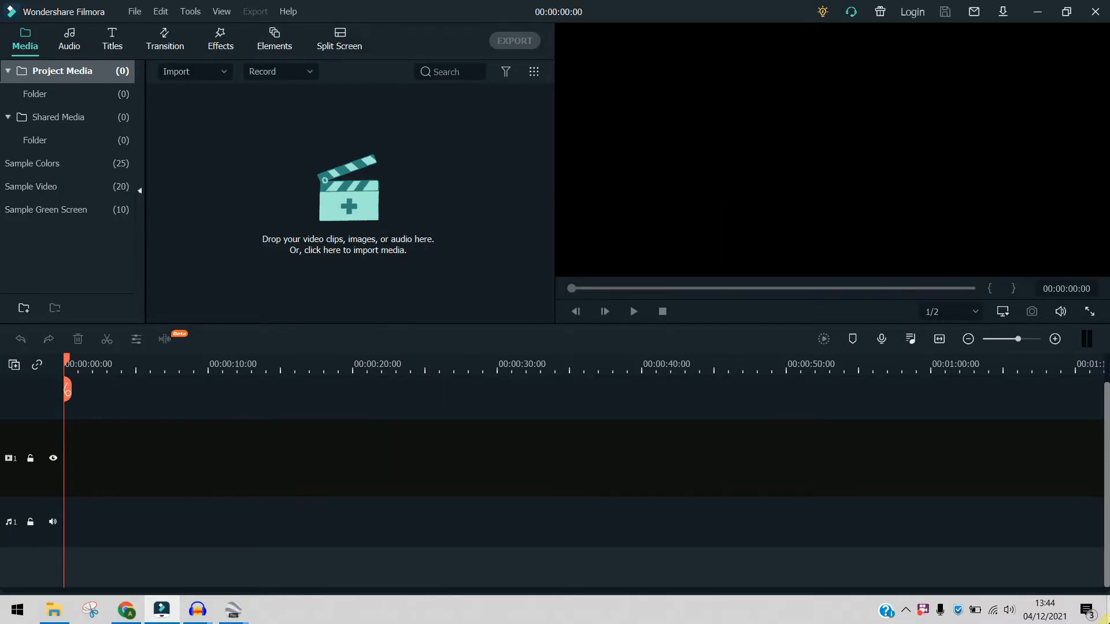
- Import the zoom map video from the desktop into the project media folder
{"action": "left_click", "coordinate": [429, 268]}
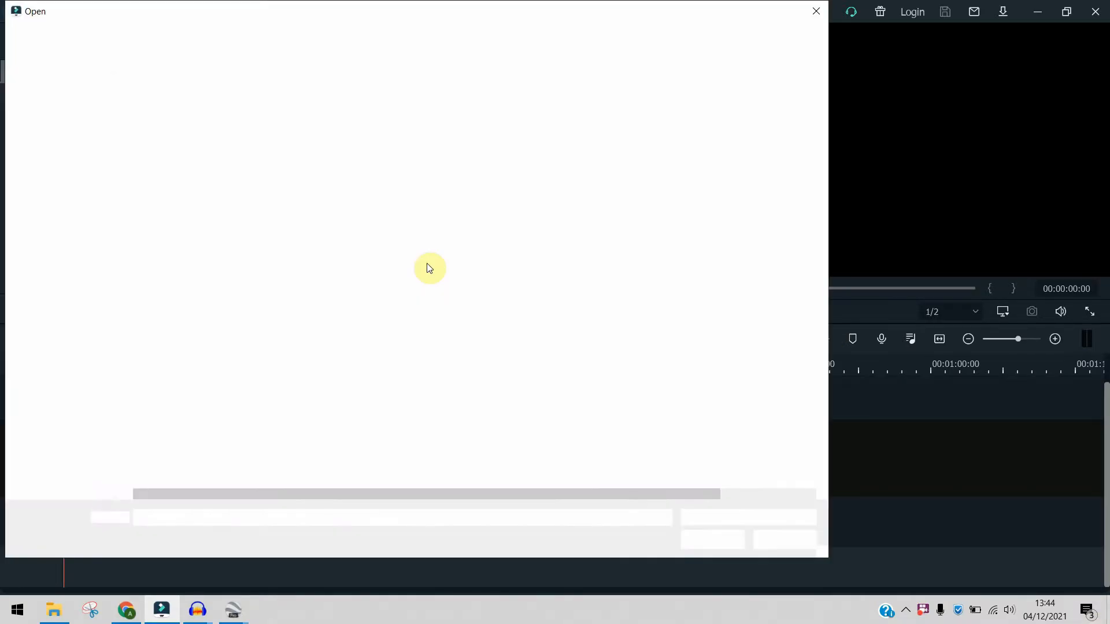
{"action": "left_click", "coordinate": [63, 116]}
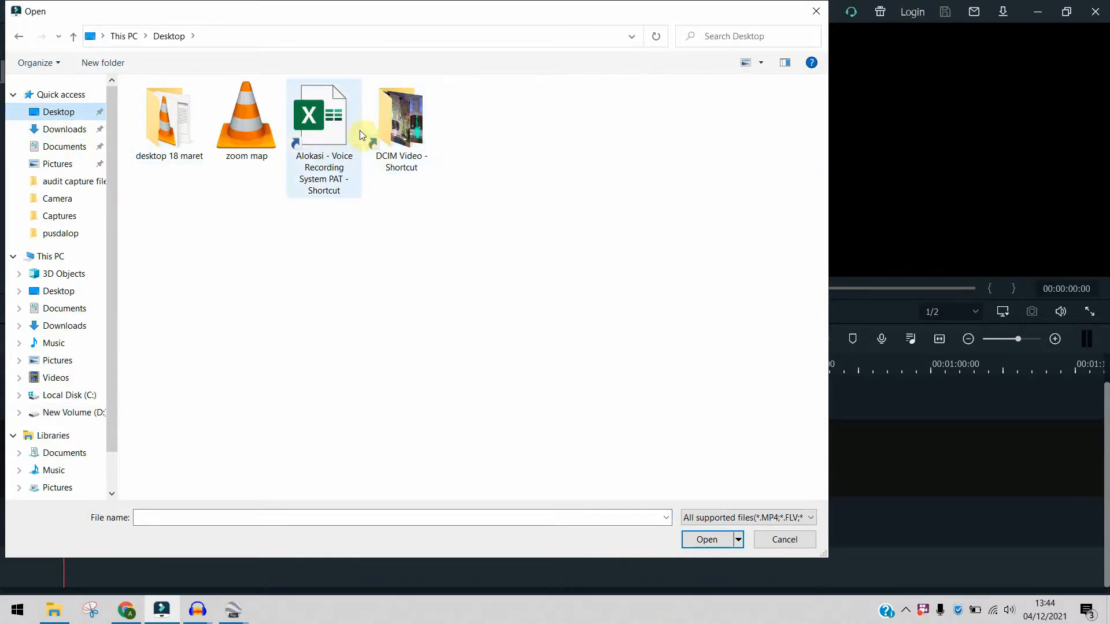
{"action": "double_click", "coordinate": [238, 133]}
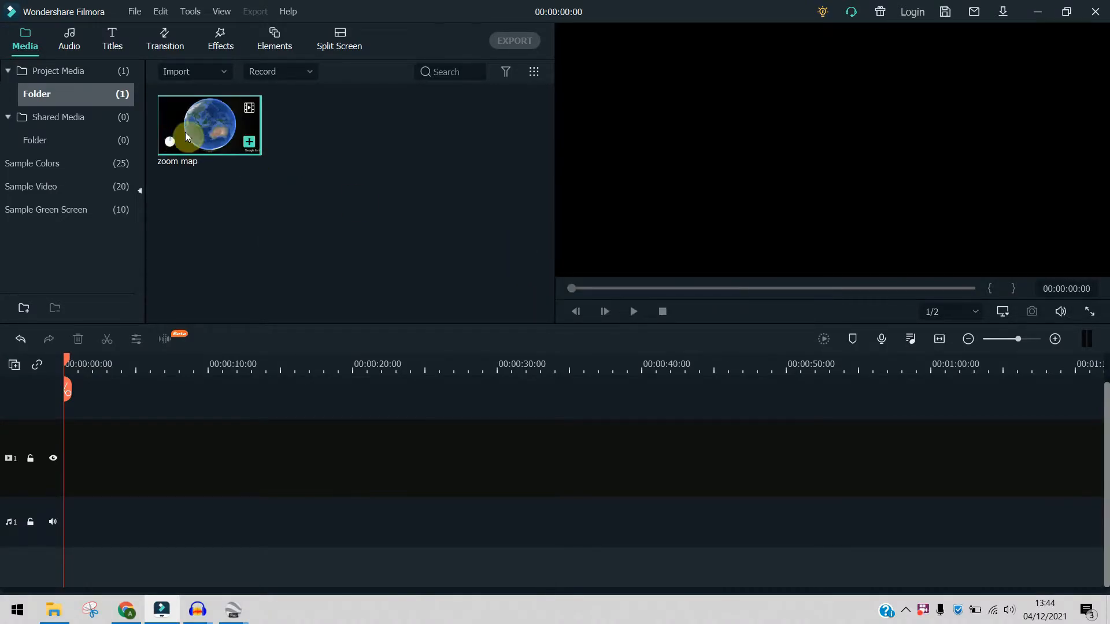
{"action": "key", "text": "super+d"}
{"action": "left_click_drag", "start_coordinate": [42, 23], "coordinate": [280, 201]}
{"action": "left_click_drag", "start_coordinate": [224, 518], "coordinate": [358, 162]}
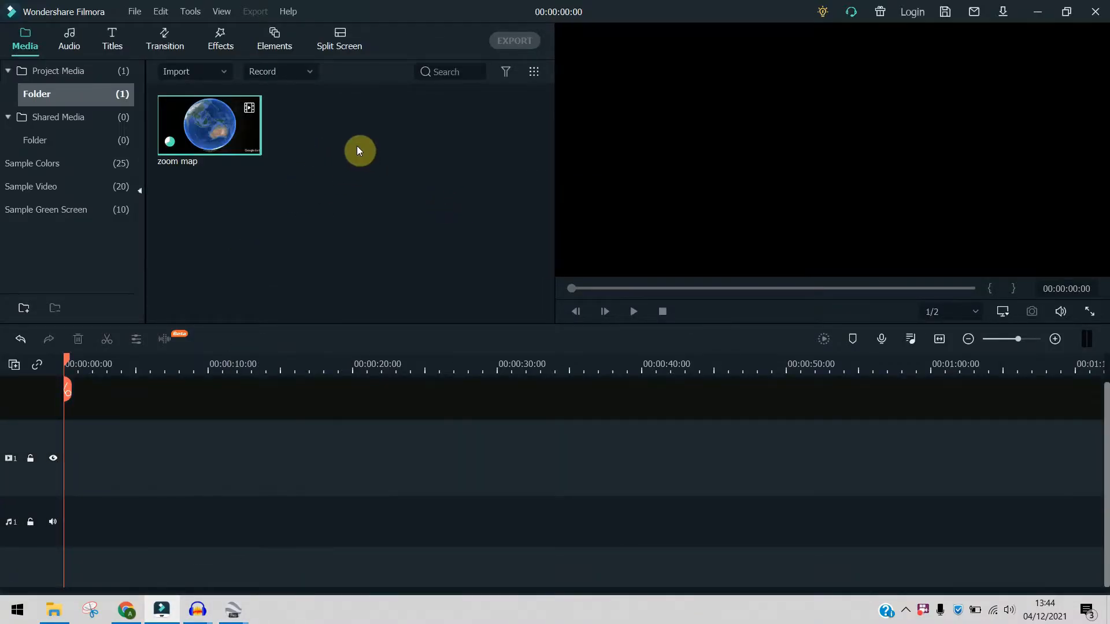
- Place the zoom map clip at the start of video track 1 and match the project settings to 1920 x 1080 60fps
{"action": "left_click_drag", "start_coordinate": [210, 121], "coordinate": [58, 468]}
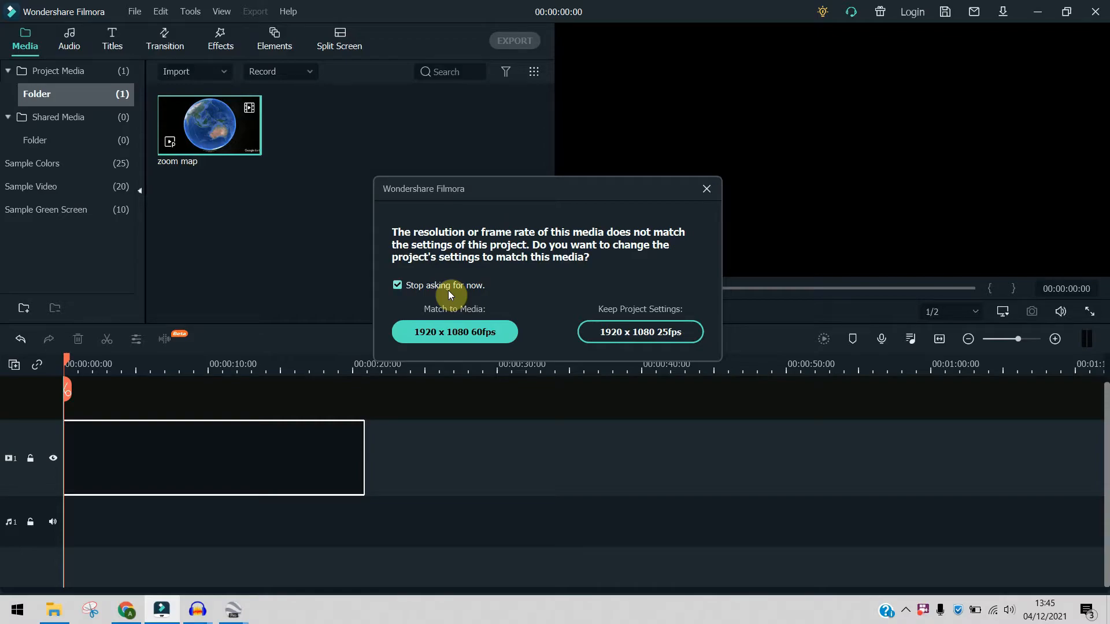
{"action": "left_click", "coordinate": [432, 334]}
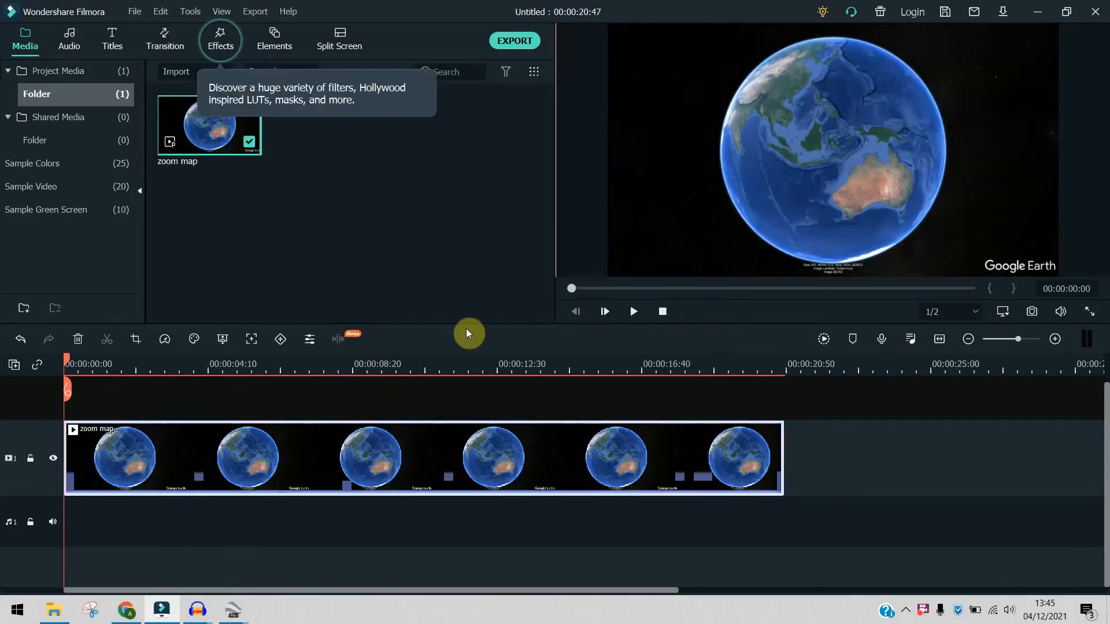
- Split the zoom map clip at 00:00:10:53, ripple delete the first part and preview the shortened clip
{"action": "key", "text": "space"}
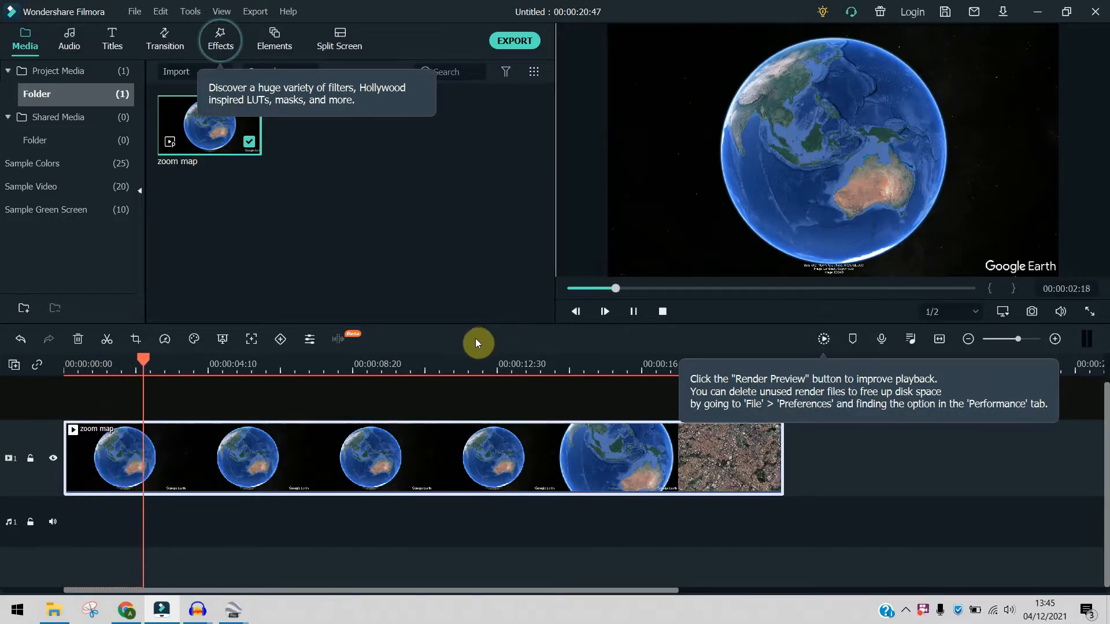
{"action": "left_click_drag", "start_coordinate": [168, 359], "coordinate": [441, 403]}
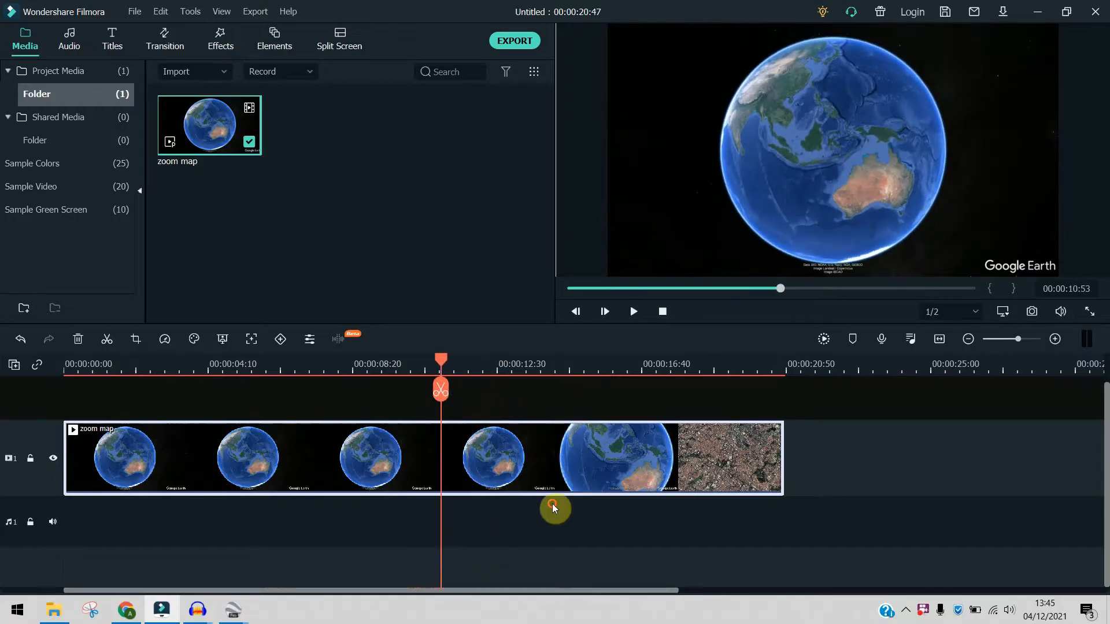
{"action": "left_click", "coordinate": [441, 392]}
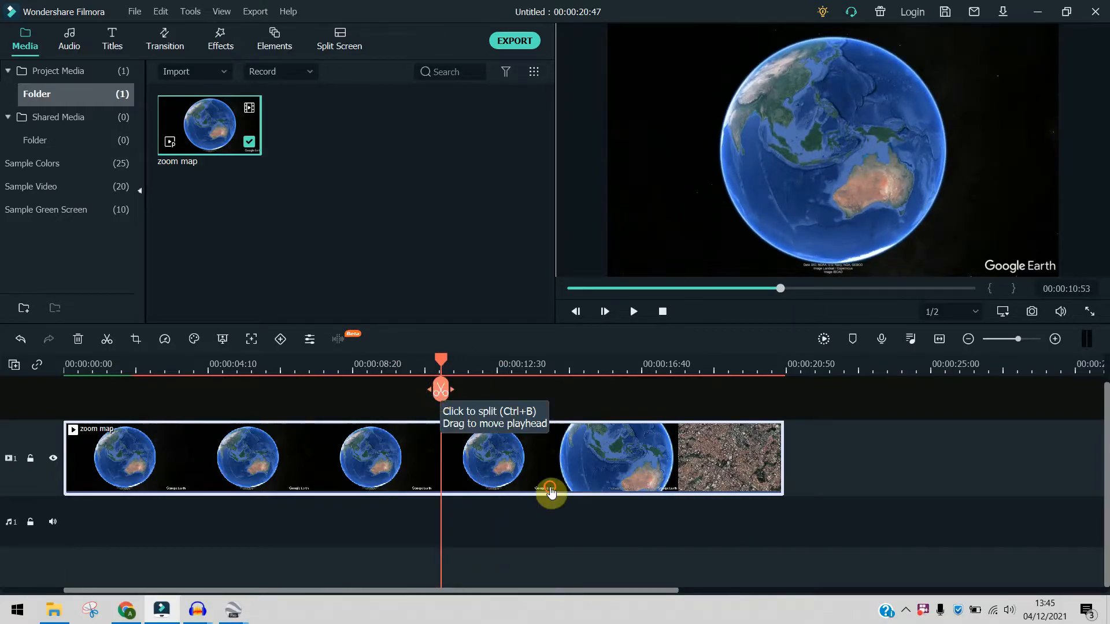
{"action": "left_click", "coordinate": [464, 586]}
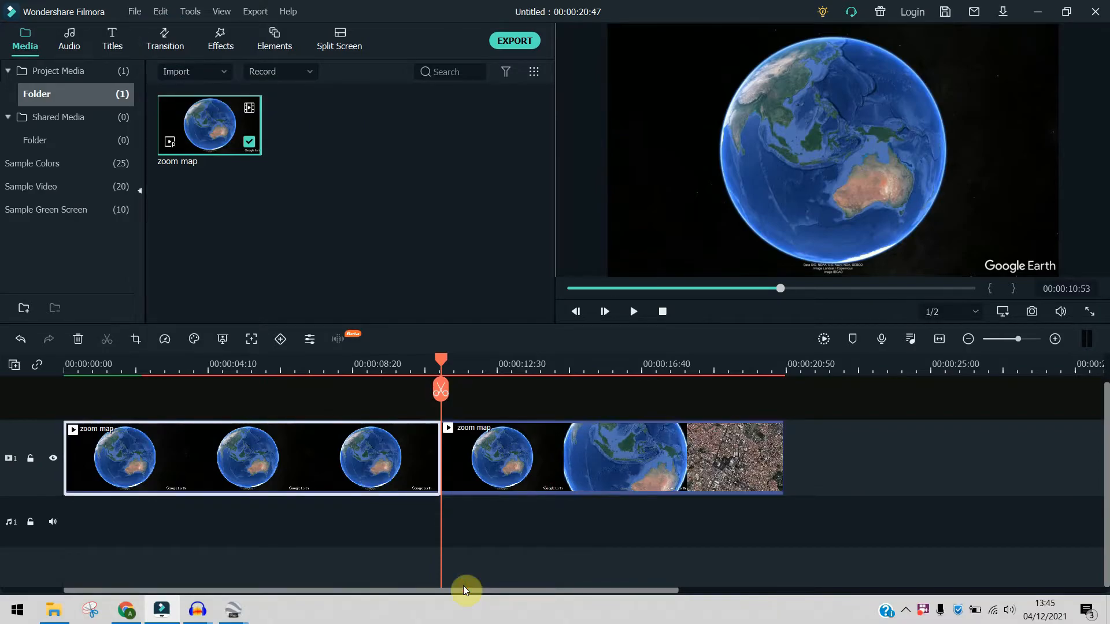
{"action": "right_click", "coordinate": [370, 469]}
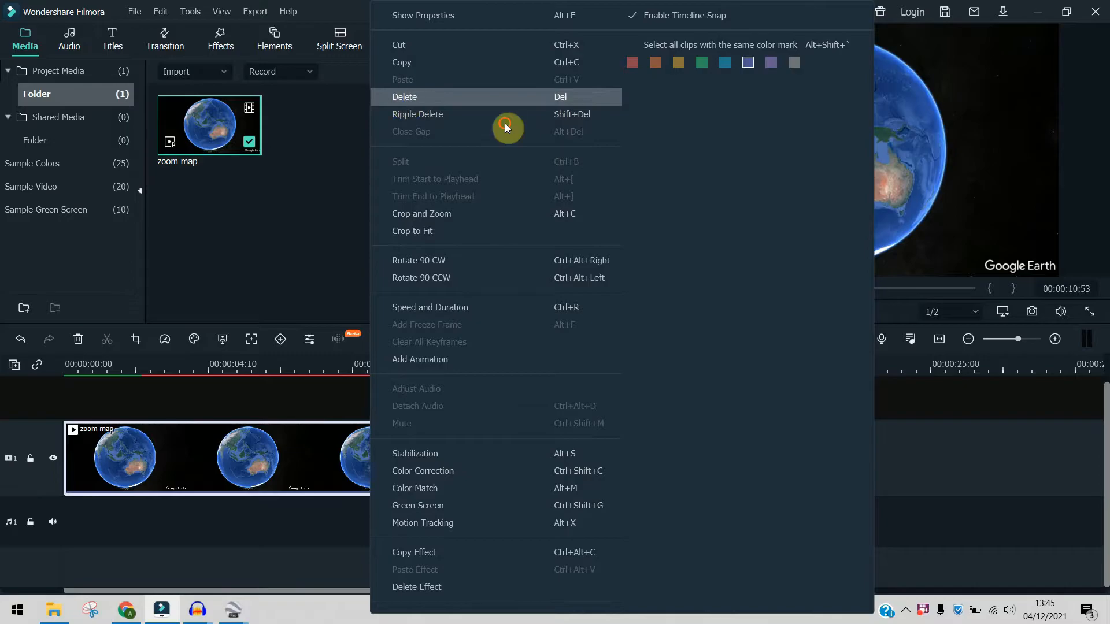
{"action": "left_click", "coordinate": [417, 114]}
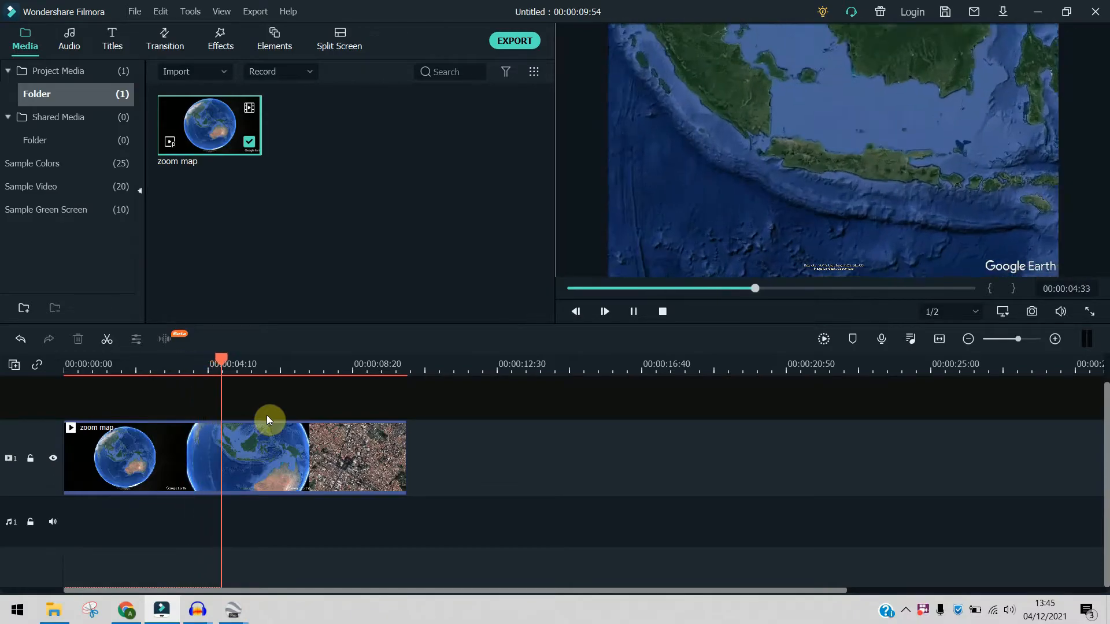
{"action": "key", "text": "space"}
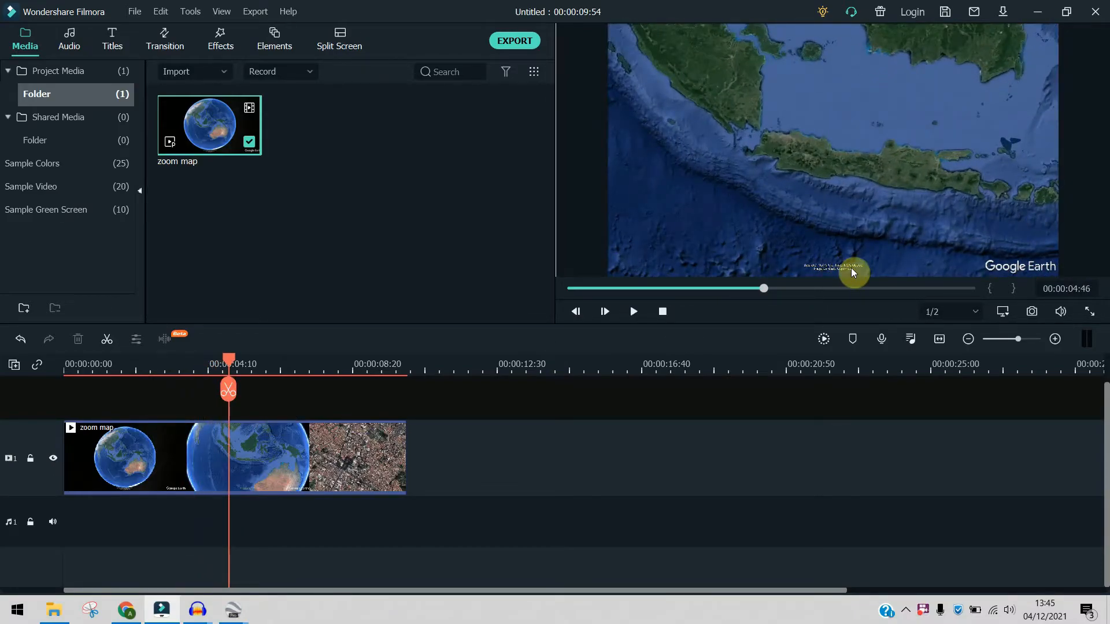
{"action": "left_click_drag", "start_coordinate": [230, 360], "coordinate": [26, 371]}
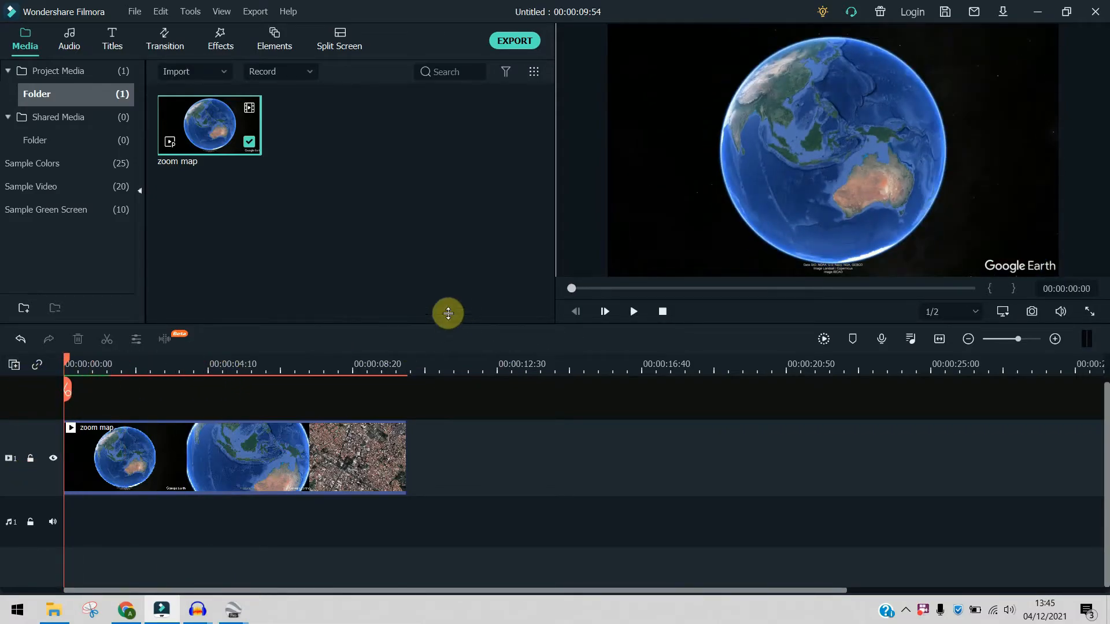
- Try to crop the zoom map clip with Crop and Zoom to cut off the Google Earth watermark
{"action": "right_click", "coordinate": [175, 432]}
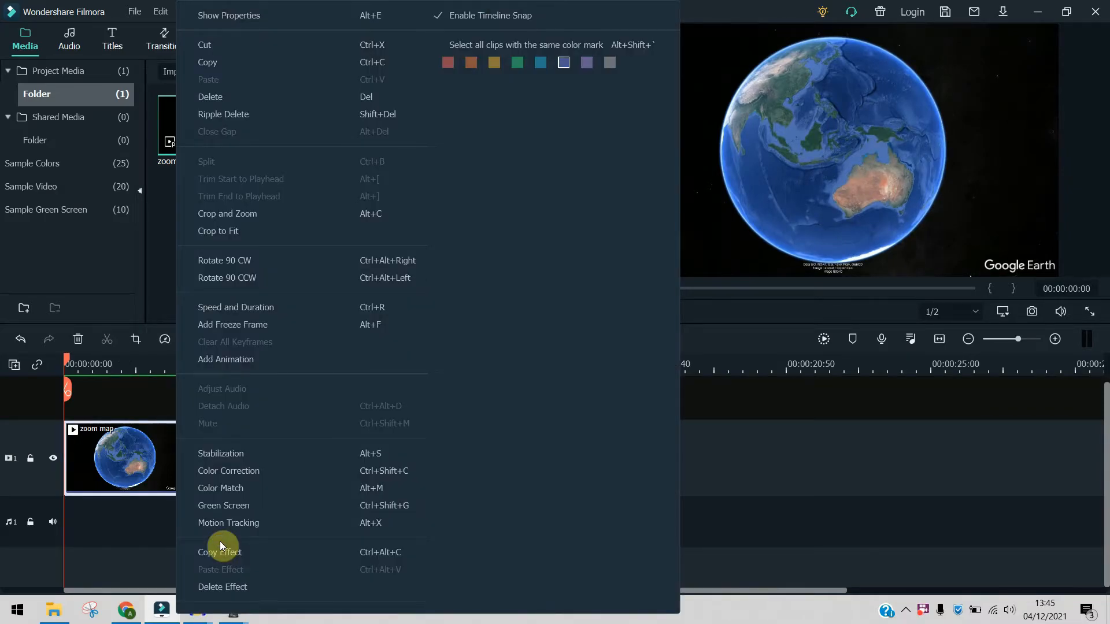
{"action": "left_click", "coordinate": [241, 217]}
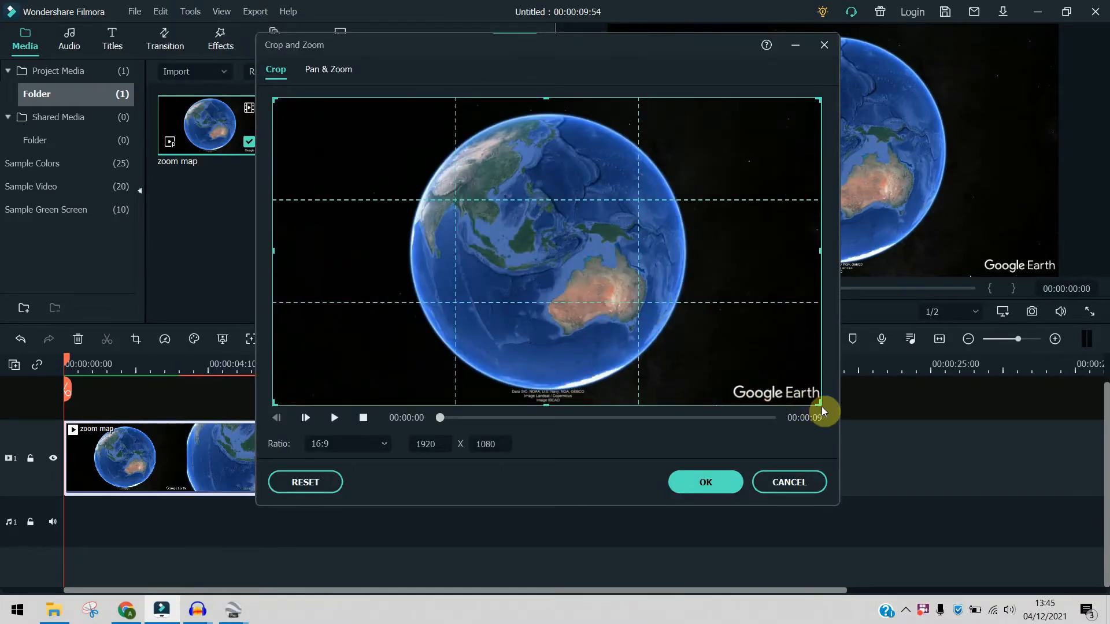
{"action": "left_click_drag", "start_coordinate": [820, 407], "coordinate": [787, 398]}
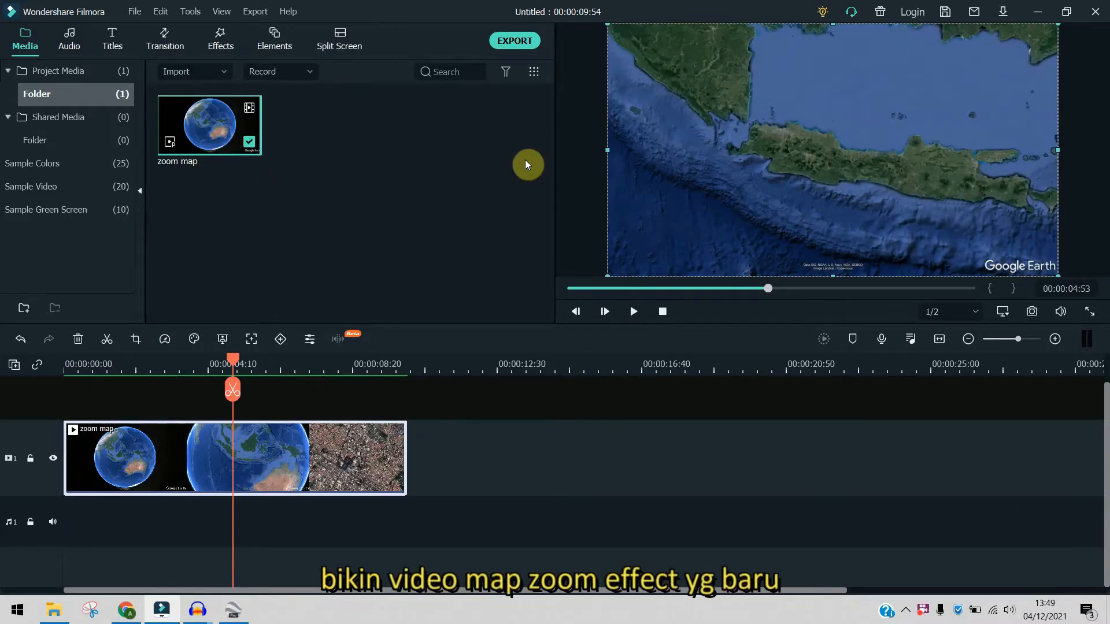
- Import the final video from the desktop and replace the zoom map clip on video track 1 with it
{"action": "left_click", "coordinate": [1108, 622]}
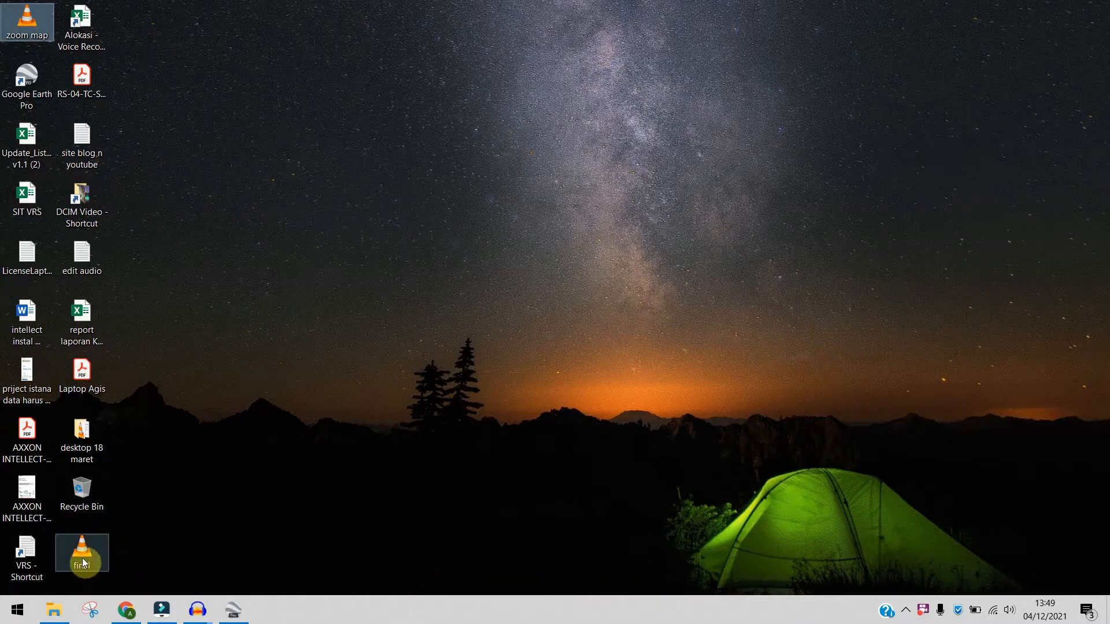
{"action": "left_click_drag", "start_coordinate": [94, 553], "coordinate": [393, 295]}
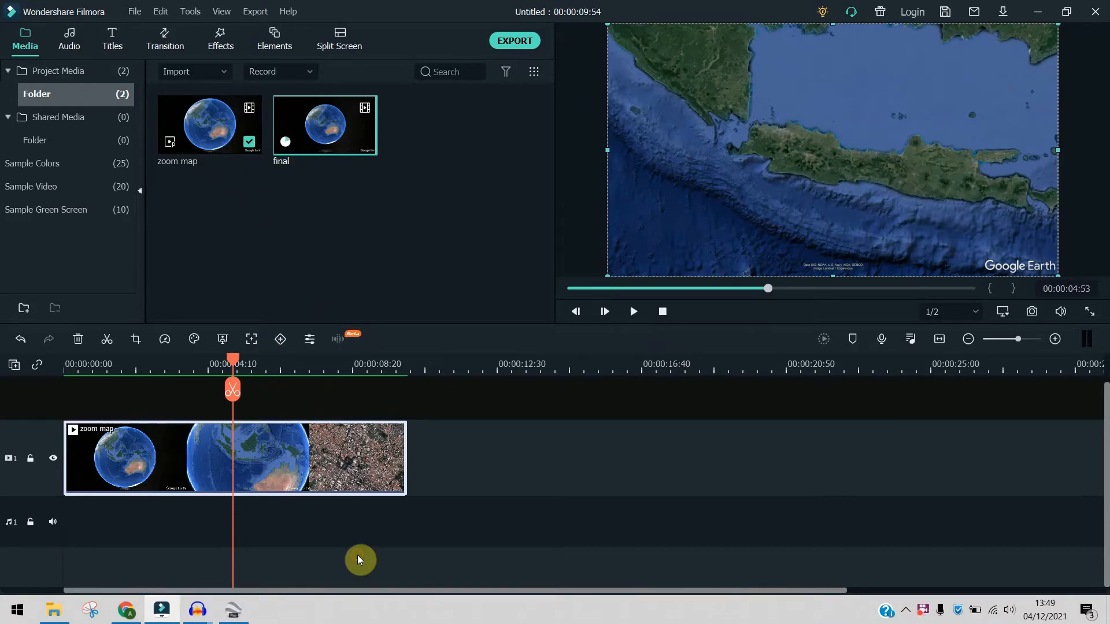
{"action": "key", "text": "Delete"}
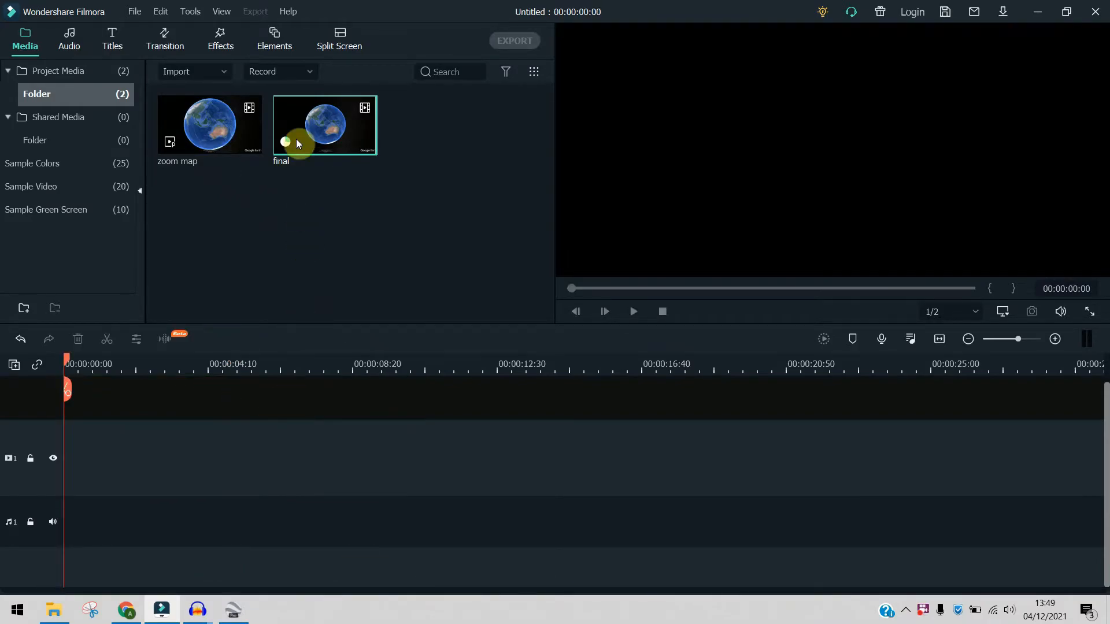
{"action": "left_click_drag", "start_coordinate": [297, 141], "coordinate": [62, 473]}
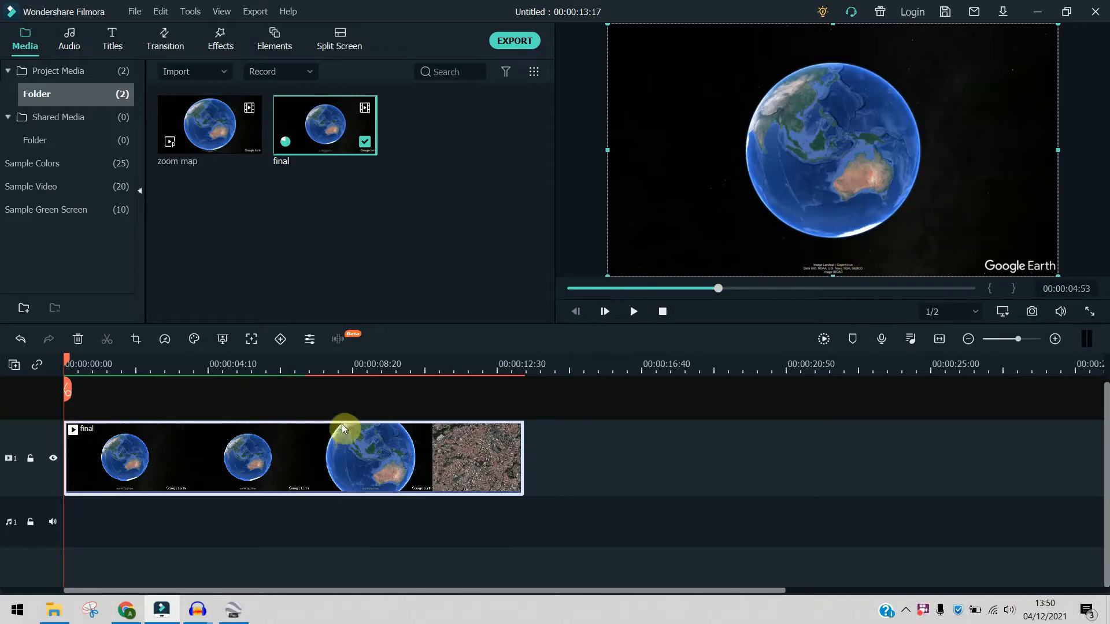
- Crop the final clip to 1506 x 847 at a 16:9 ratio around the globe, leaving out the Google Earth watermark
{"action": "right_click", "coordinate": [175, 457]}
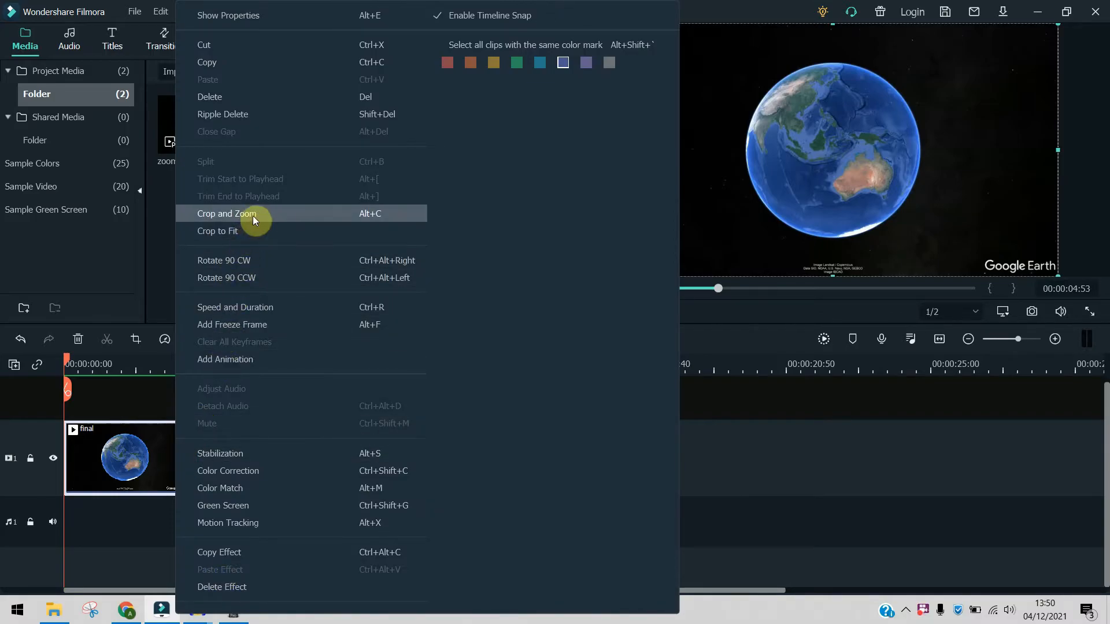
{"action": "left_click", "coordinate": [252, 216]}
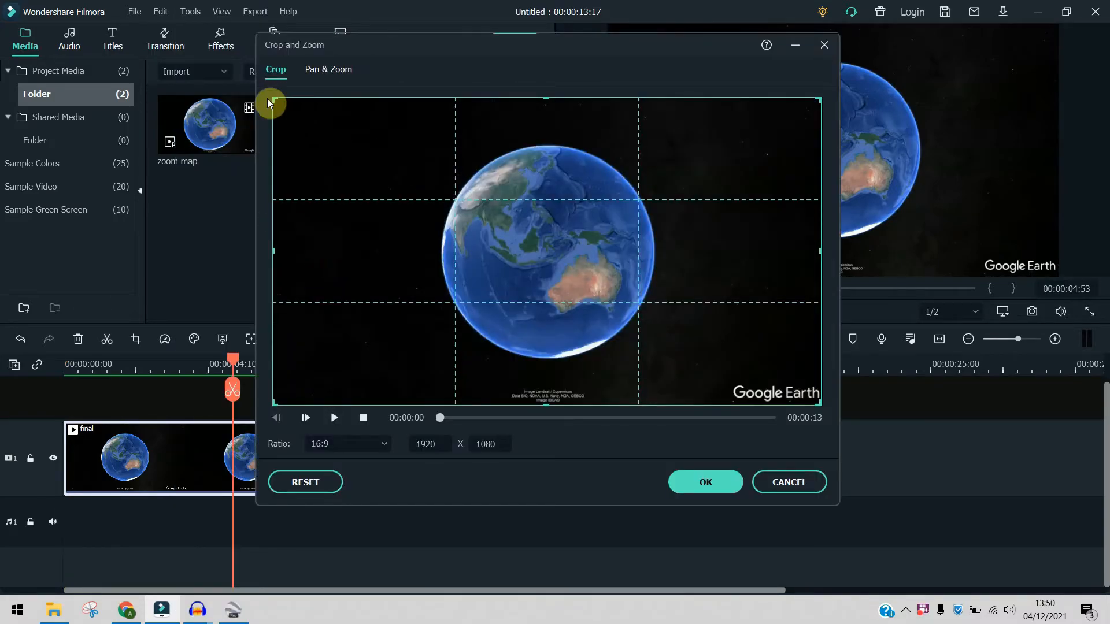
{"action": "left_click_drag", "start_coordinate": [269, 103], "coordinate": [376, 166]}
{"action": "left_click_drag", "start_coordinate": [619, 275], "coordinate": [576, 243]}
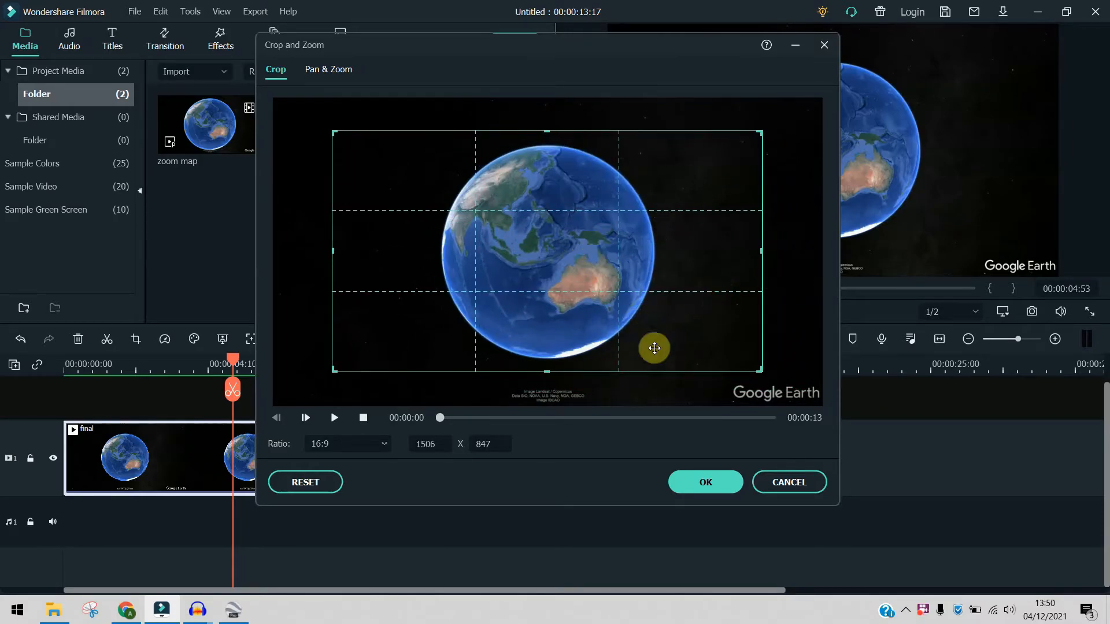
{"action": "left_click", "coordinate": [705, 489]}
- Split the final clip at 00:00:03:43, delete the part before the split and play the trimmed clip
{"action": "left_click_drag", "start_coordinate": [238, 366], "coordinate": [194, 382]}
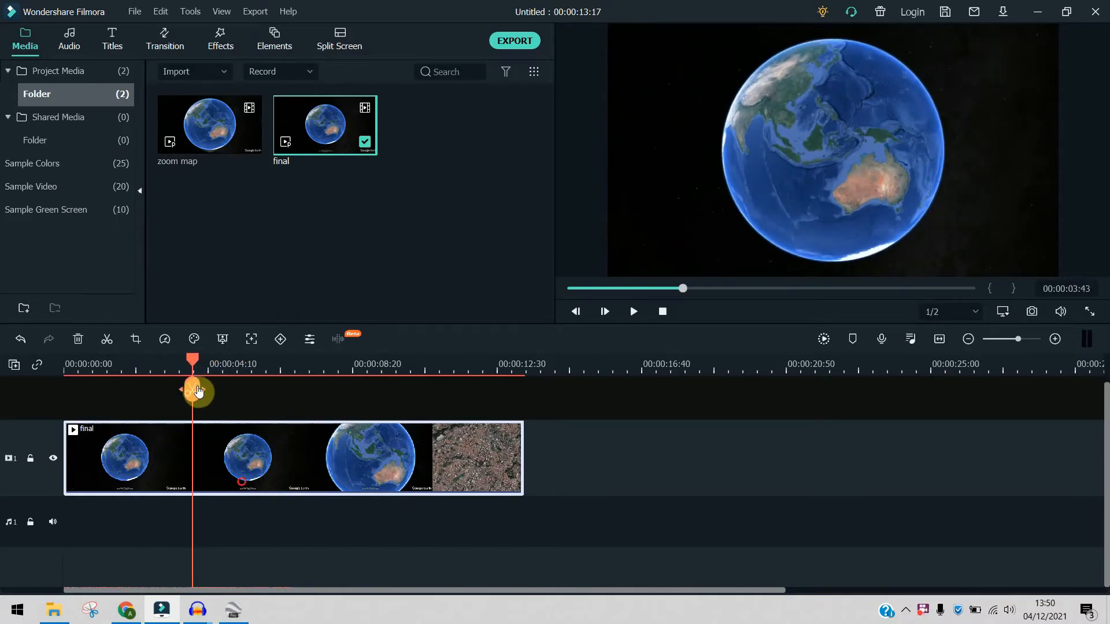
{"action": "left_click", "coordinate": [194, 389]}
{"action": "key", "text": "Delete"}
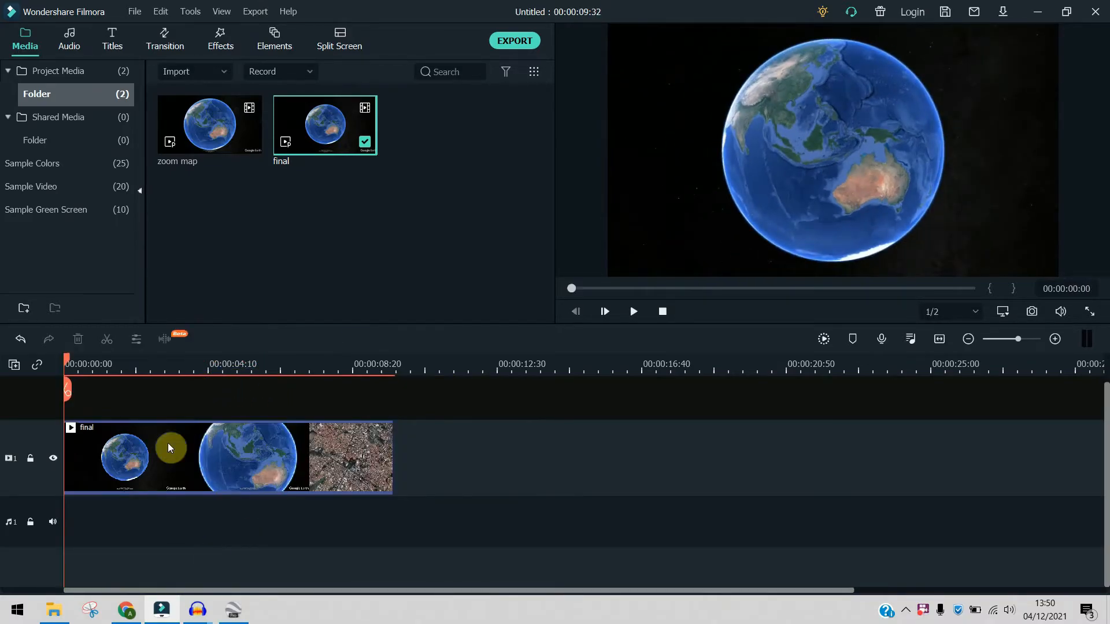
{"action": "key", "text": "space"}
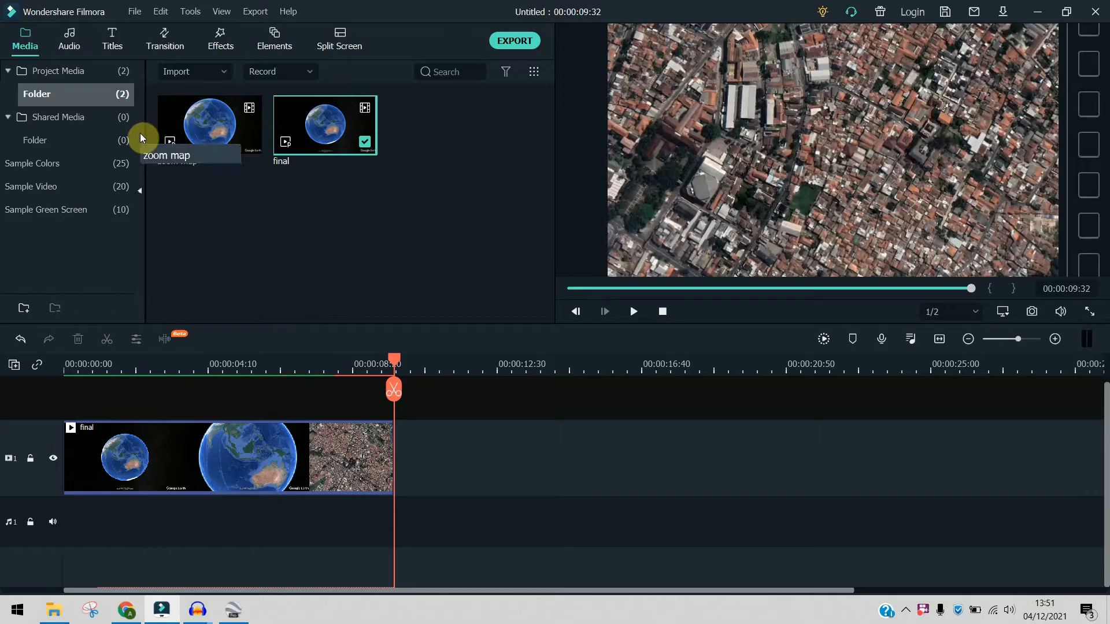
- Add the Beach sample video to video track 1 directly after the final clip
{"action": "left_click", "coordinate": [60, 187]}
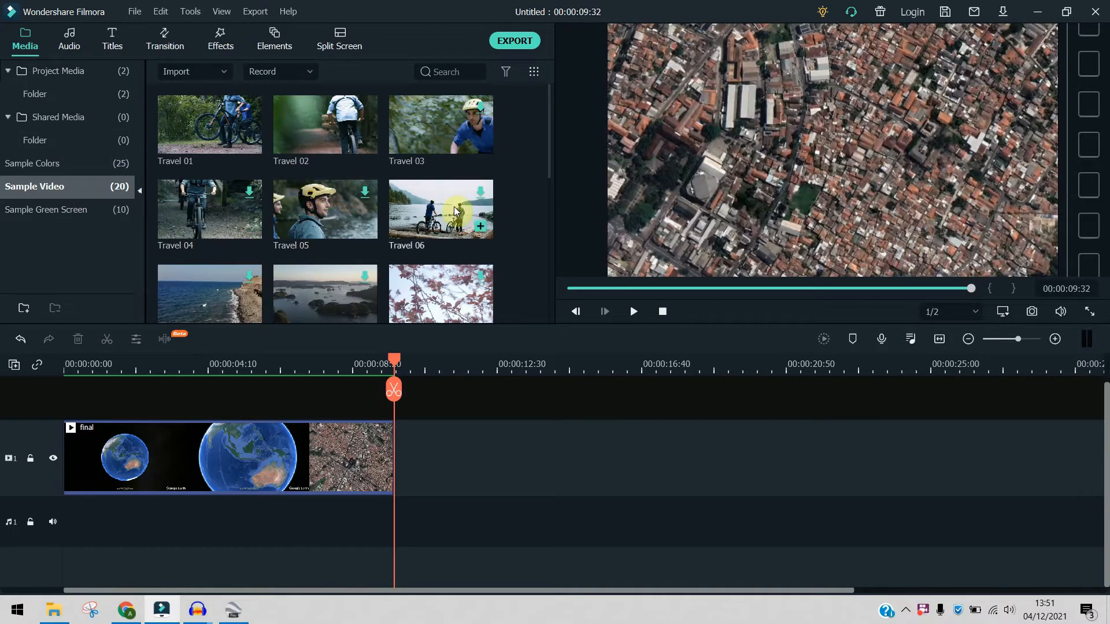
{"action": "scroll", "coordinate": [243, 197], "scroll_direction": "down", "scroll_amount": 6}
{"action": "scroll", "coordinate": [279, 223], "scroll_direction": "up", "scroll_amount": 6}
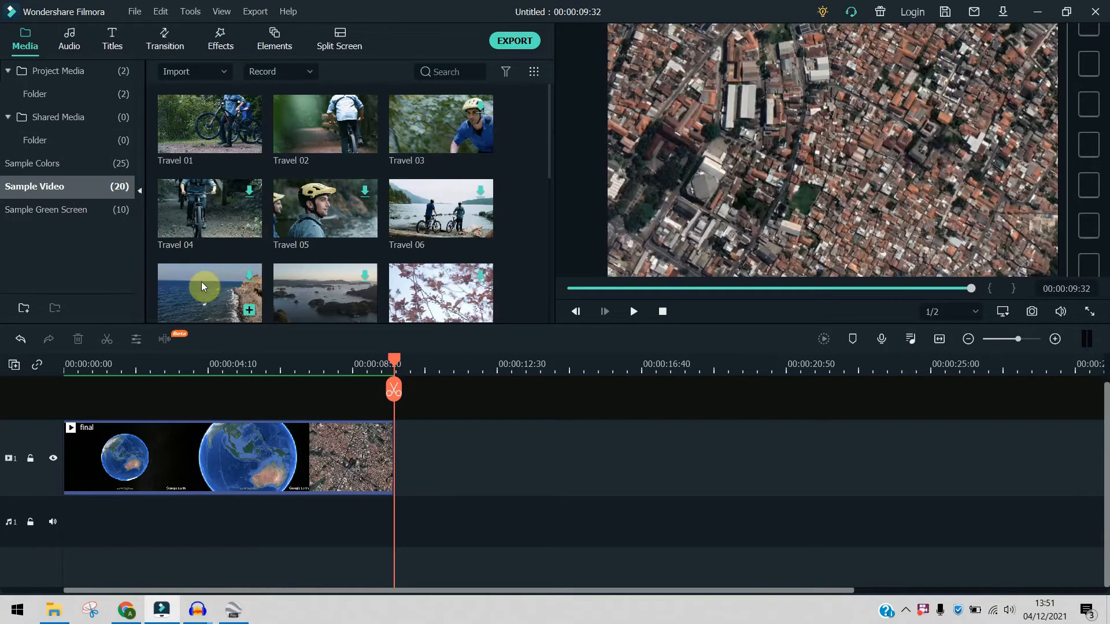
{"action": "left_click_drag", "start_coordinate": [220, 285], "coordinate": [398, 482]}
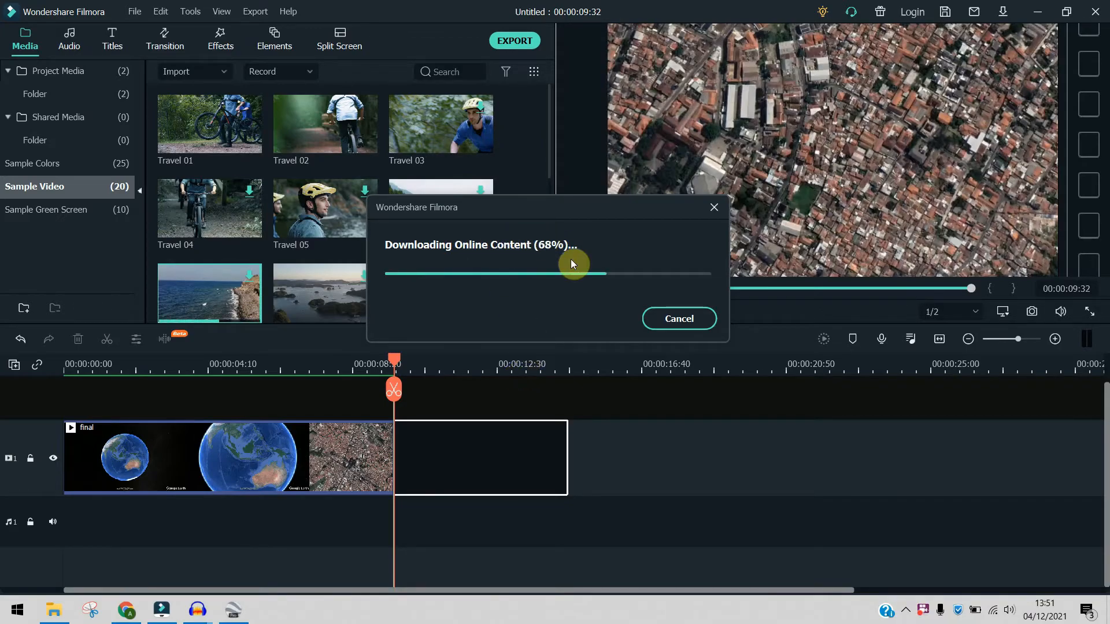
{"action": "scroll", "coordinate": [475, 290], "scroll_direction": "down", "scroll_amount": 6}
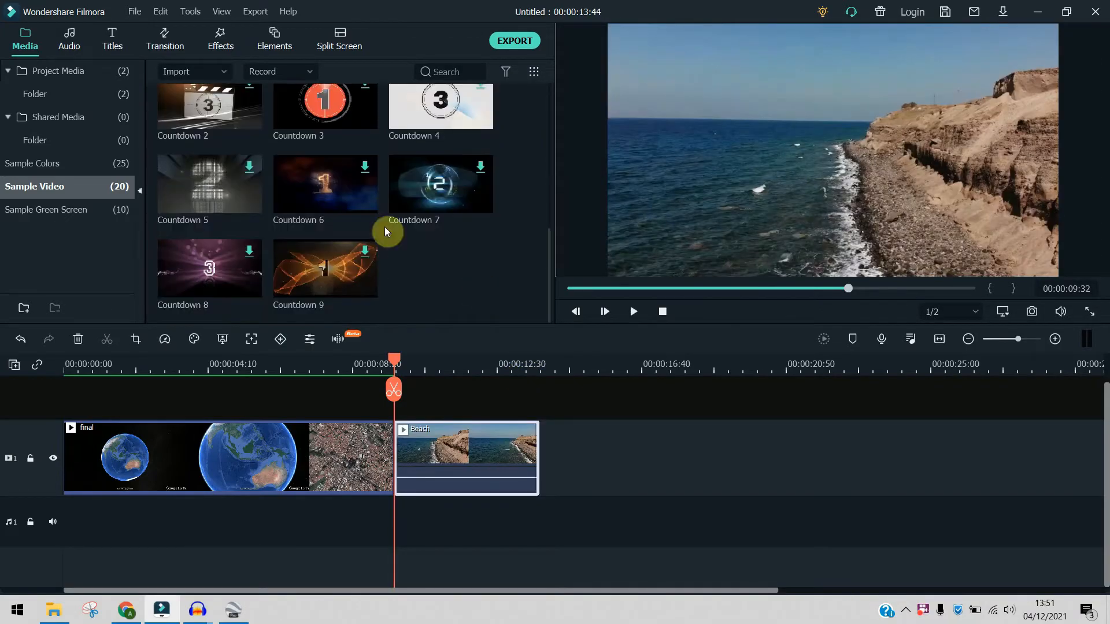
{"action": "scroll", "coordinate": [441, 274], "scroll_direction": "up", "scroll_amount": 6}
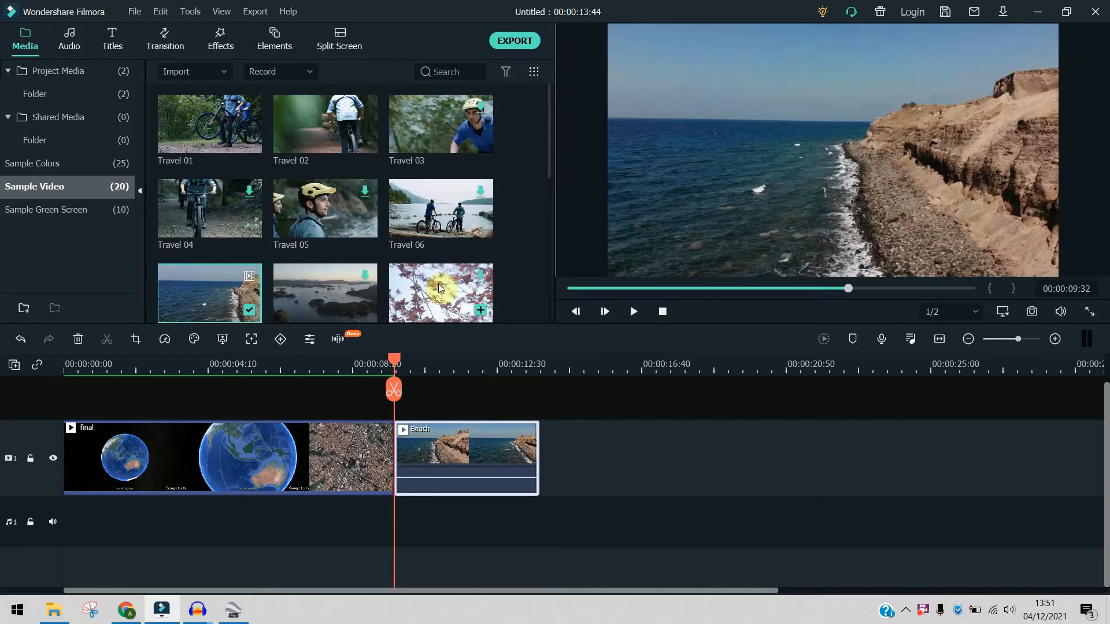
- Try out the Warp 7 transition between the final and Beach clips, play across the cut and remove the transition
{"action": "left_click_drag", "start_coordinate": [396, 365], "coordinate": [370, 375]}
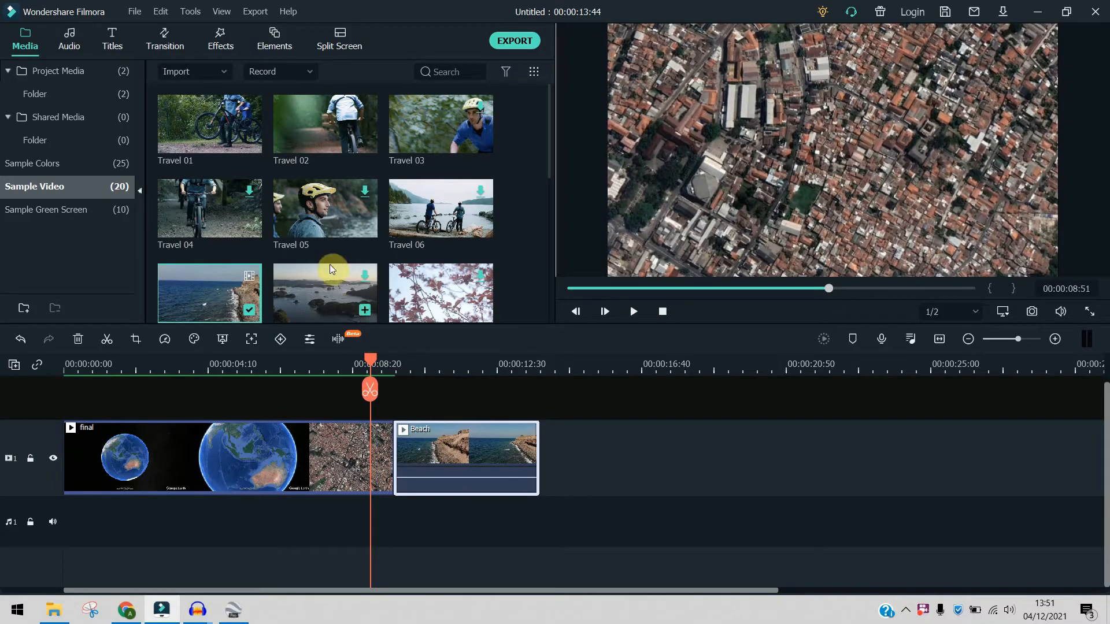
{"action": "left_click", "coordinate": [167, 38]}
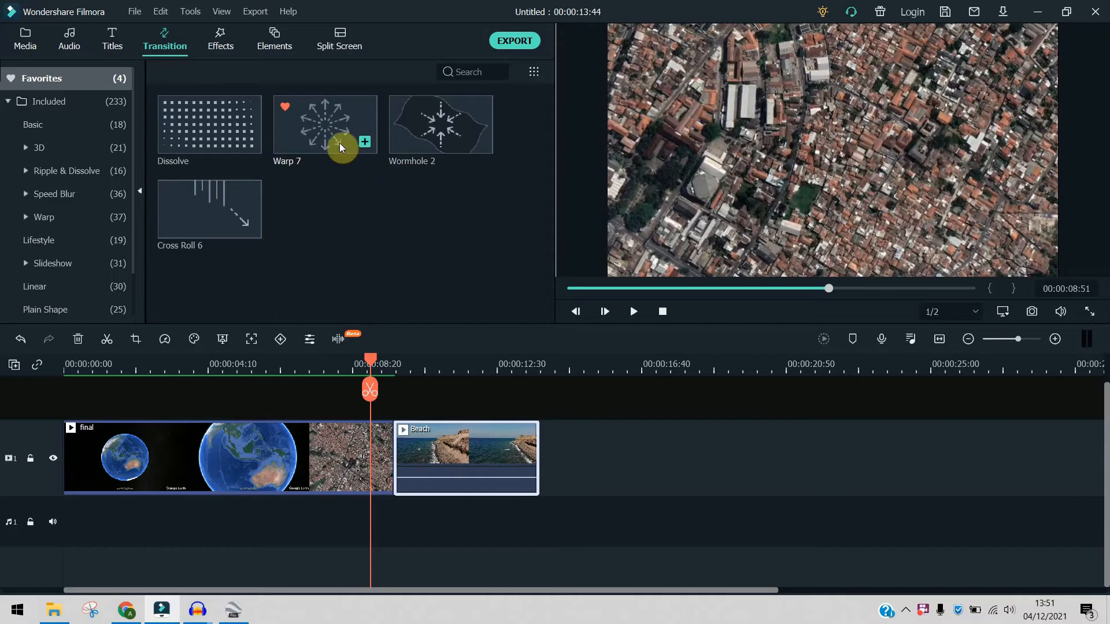
{"action": "left_click_drag", "start_coordinate": [315, 131], "coordinate": [390, 431]}
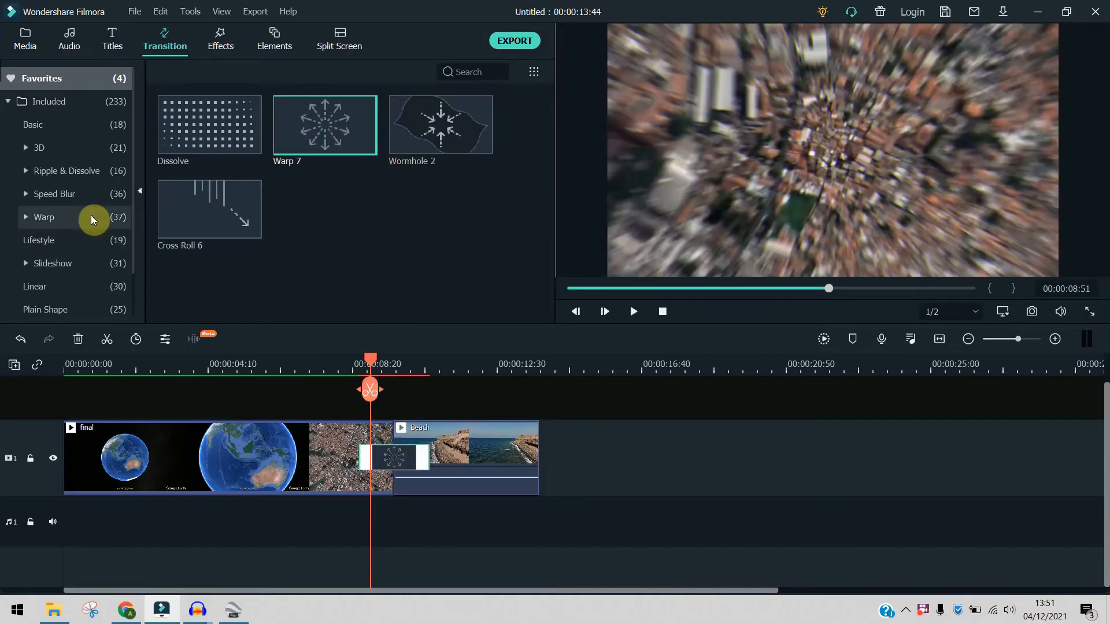
{"action": "left_click", "coordinate": [91, 217]}
{"action": "mouse_move", "coordinate": [549, 124]}
{"action": "left_mouse_down"}
{"action": "mouse_move", "coordinate": [542, 282]}
{"action": "mouse_move", "coordinate": [547, 121]}
{"action": "left_mouse_up"}
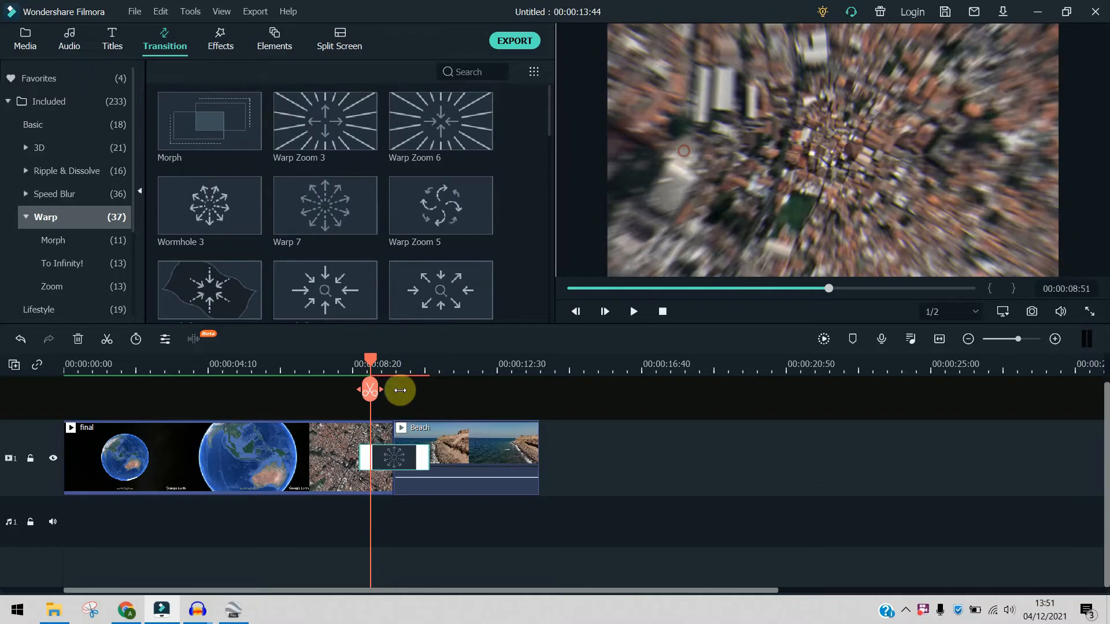
{"action": "left_click", "coordinate": [273, 366]}
{"action": "key", "text": "space"}
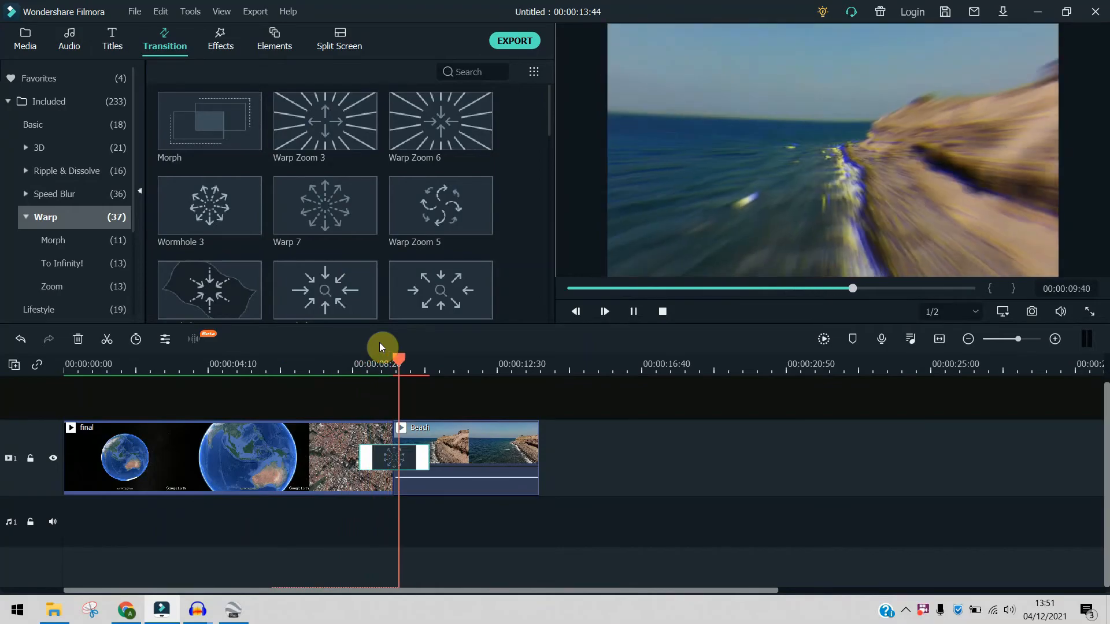
{"action": "key", "text": "space"}
{"action": "left_click_drag", "start_coordinate": [448, 364], "coordinate": [339, 394]}
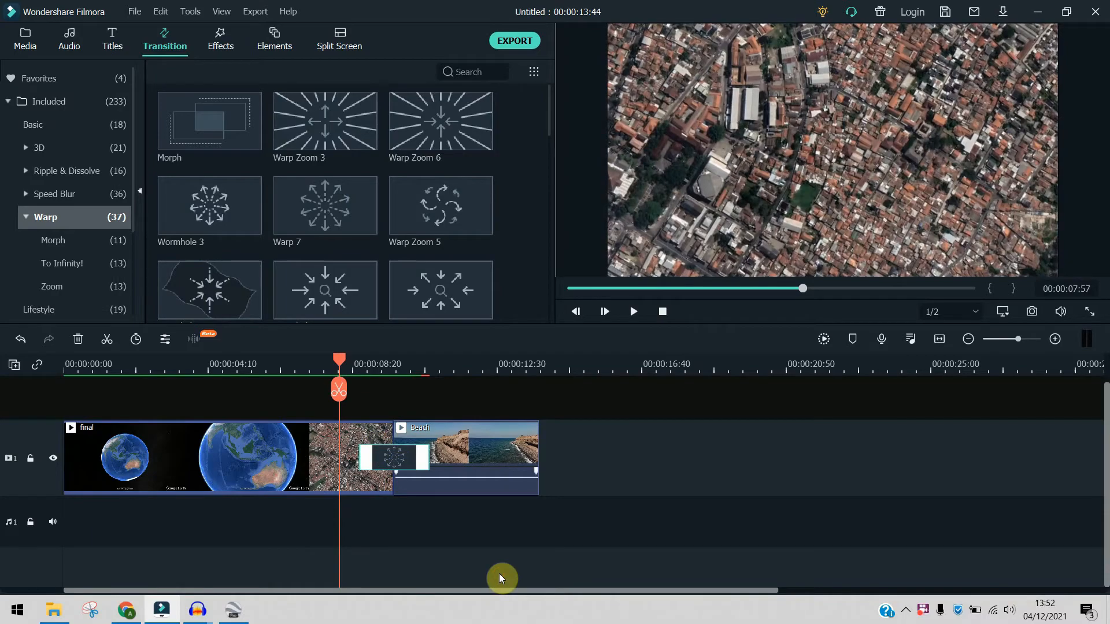
{"action": "key", "text": "Delete"}
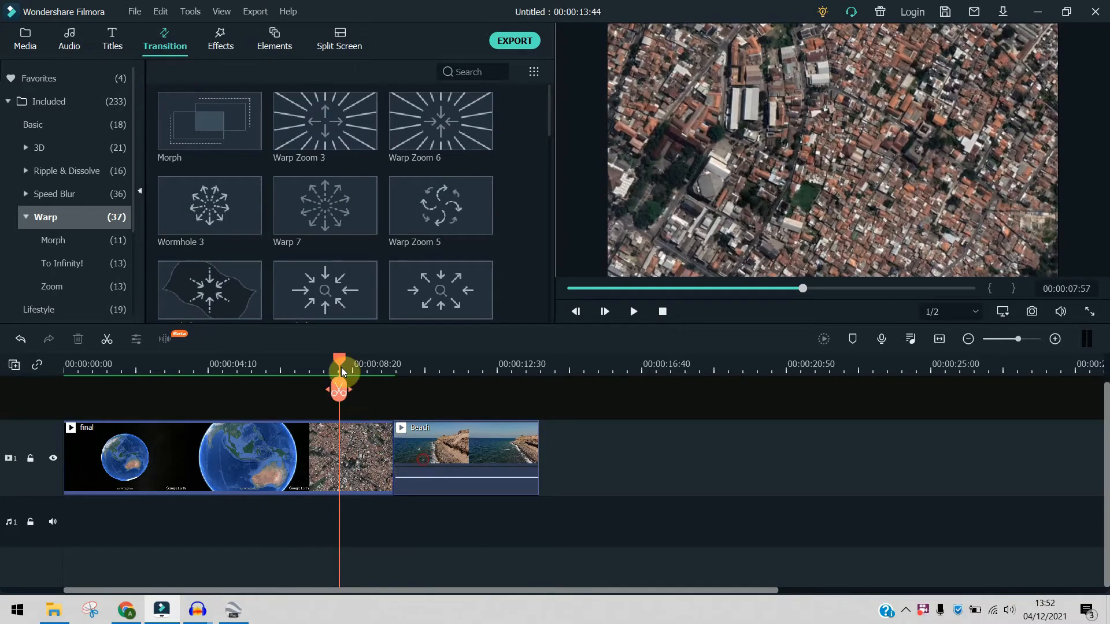
- Split the final clip at 00:00:08:17 and delete the part between the split and the Beach clip
{"action": "left_click_drag", "start_coordinate": [342, 371], "coordinate": [356, 369]}
{"action": "left_click", "coordinate": [350, 390]}
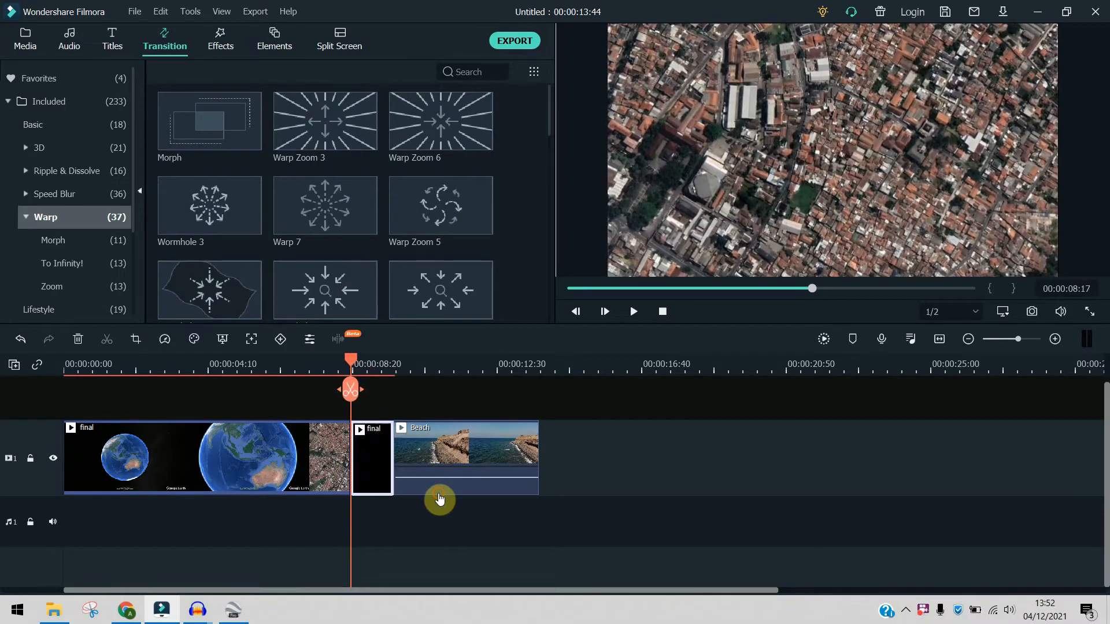
{"action": "key", "text": "Delete"}
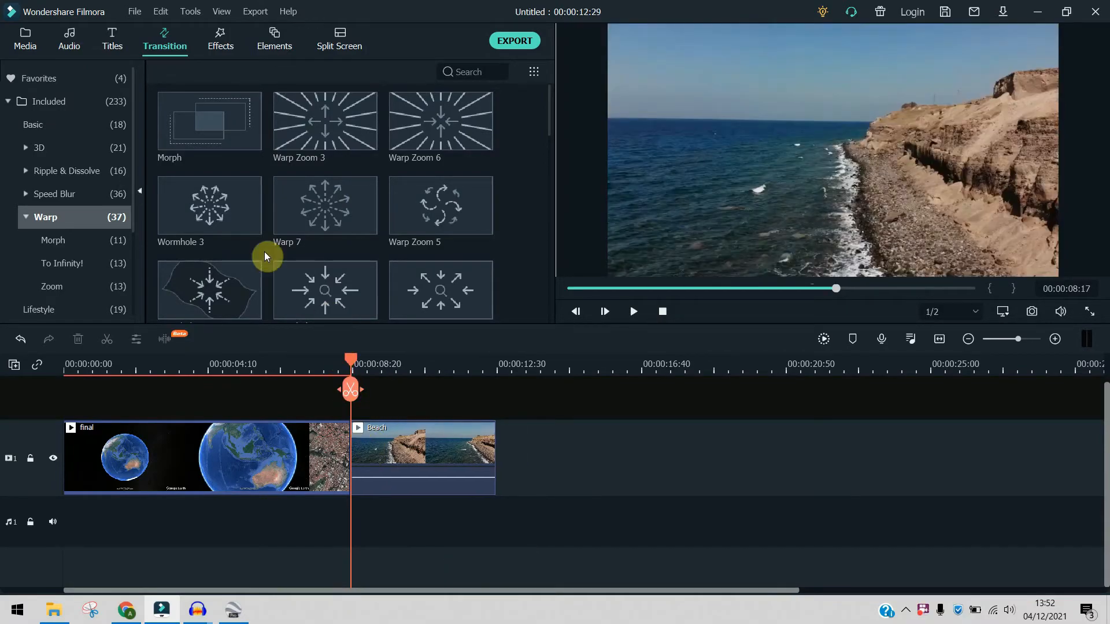
- Apply the Warp 7 transition between the shortened final clip and the Beach clip and play across it
{"action": "mouse_move", "coordinate": [247, 195]}
{"action": "left_click_drag", "start_coordinate": [342, 209], "coordinate": [340, 443]}
{"action": "left_click_drag", "start_coordinate": [351, 357], "coordinate": [278, 366]}
{"action": "key", "text": "space"}
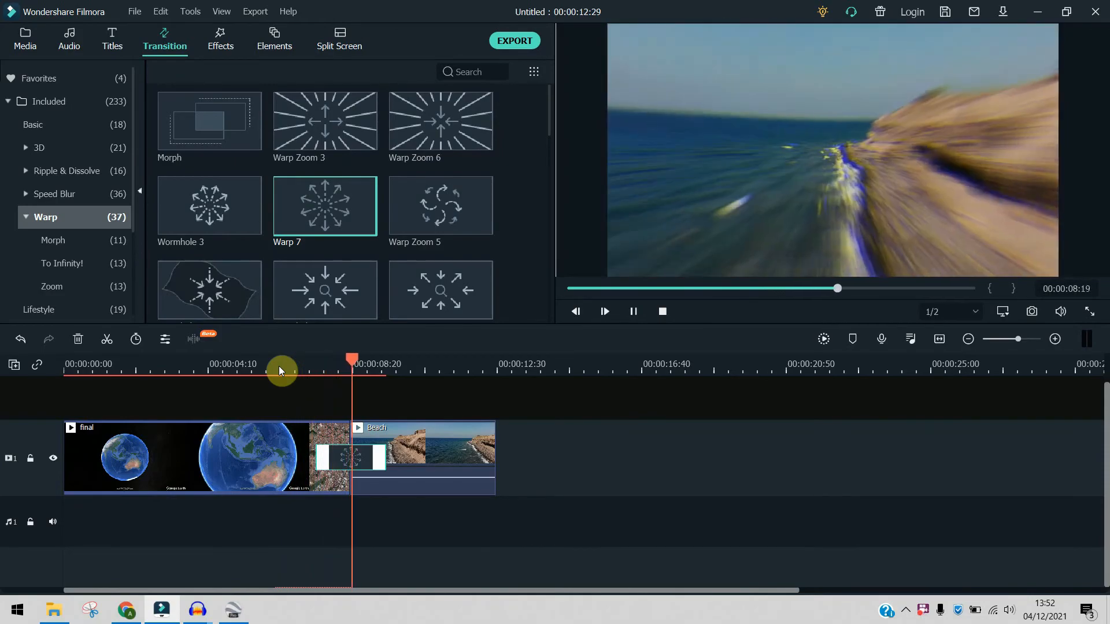
{"action": "key", "text": "space"}
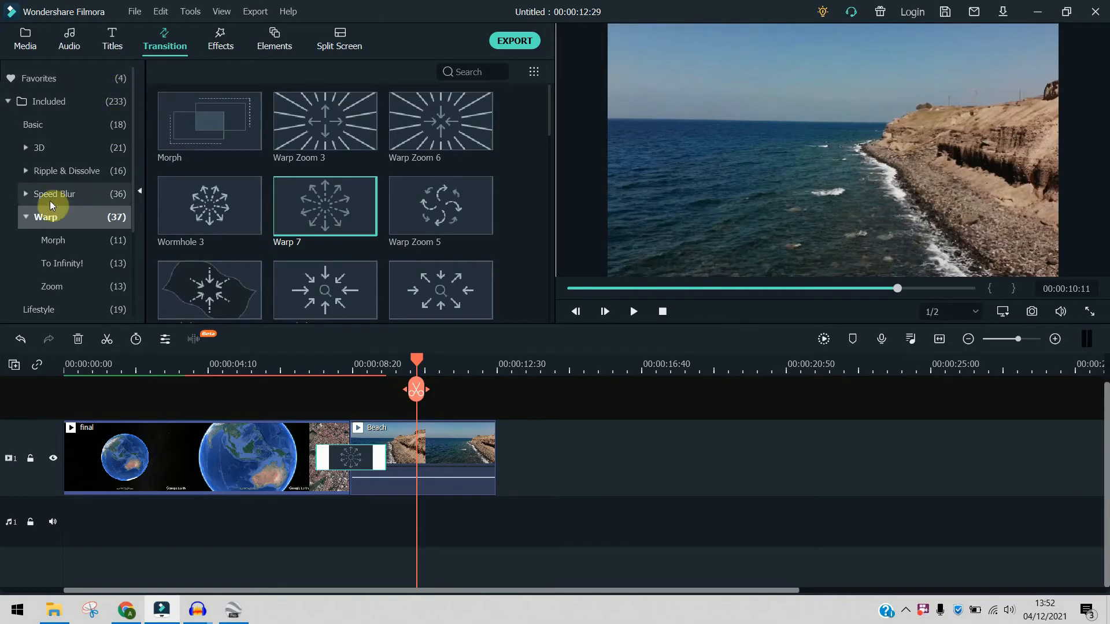
- Preview the rock music Blue city lights and place it at the start of audio track 1
{"action": "left_click", "coordinate": [25, 218]}
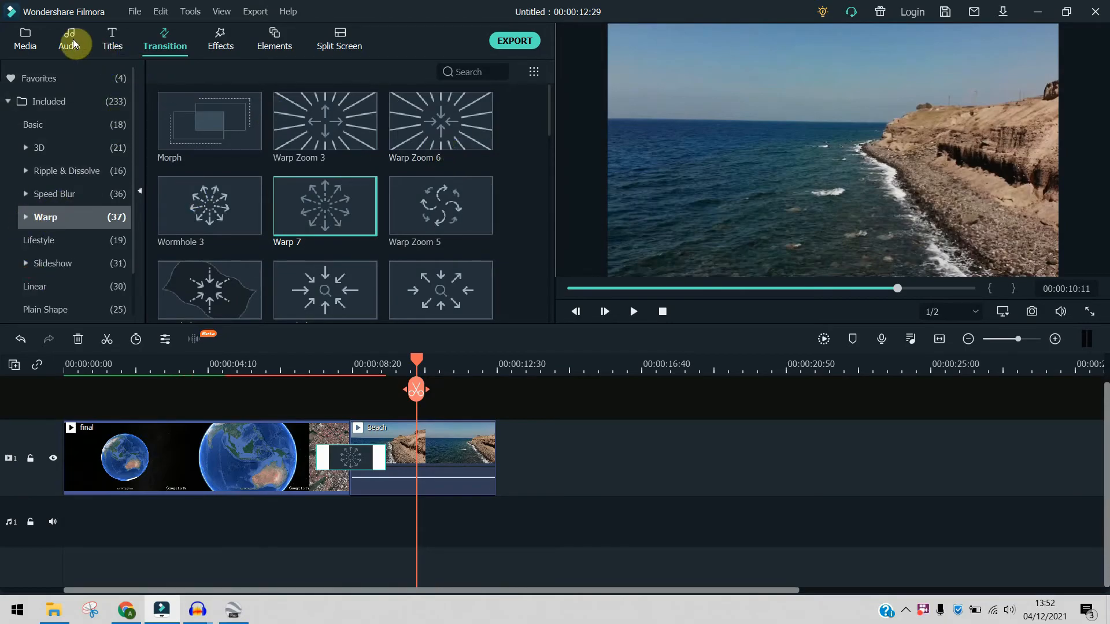
{"action": "left_click", "coordinate": [25, 41]}
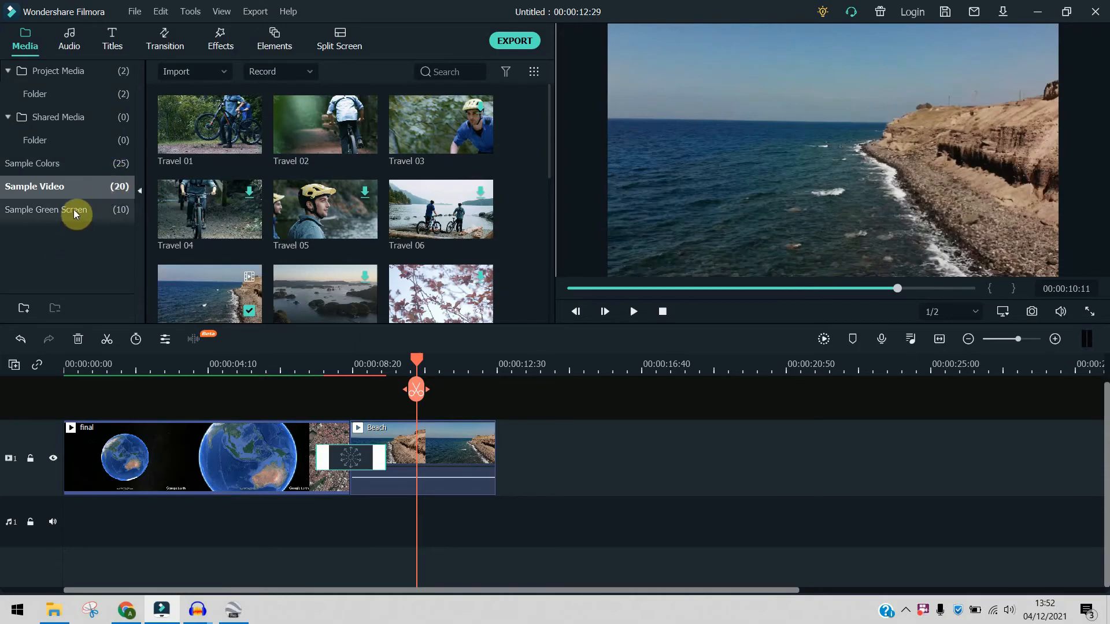
{"action": "double_click", "coordinate": [315, 139]}
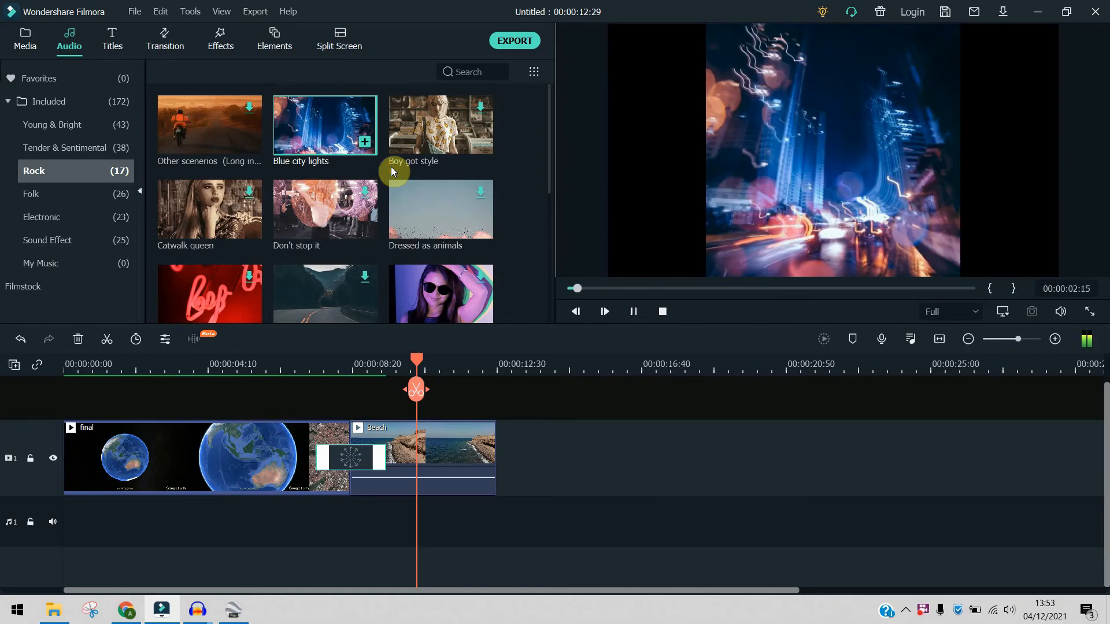
{"action": "left_click_drag", "start_coordinate": [323, 127], "coordinate": [53, 522]}
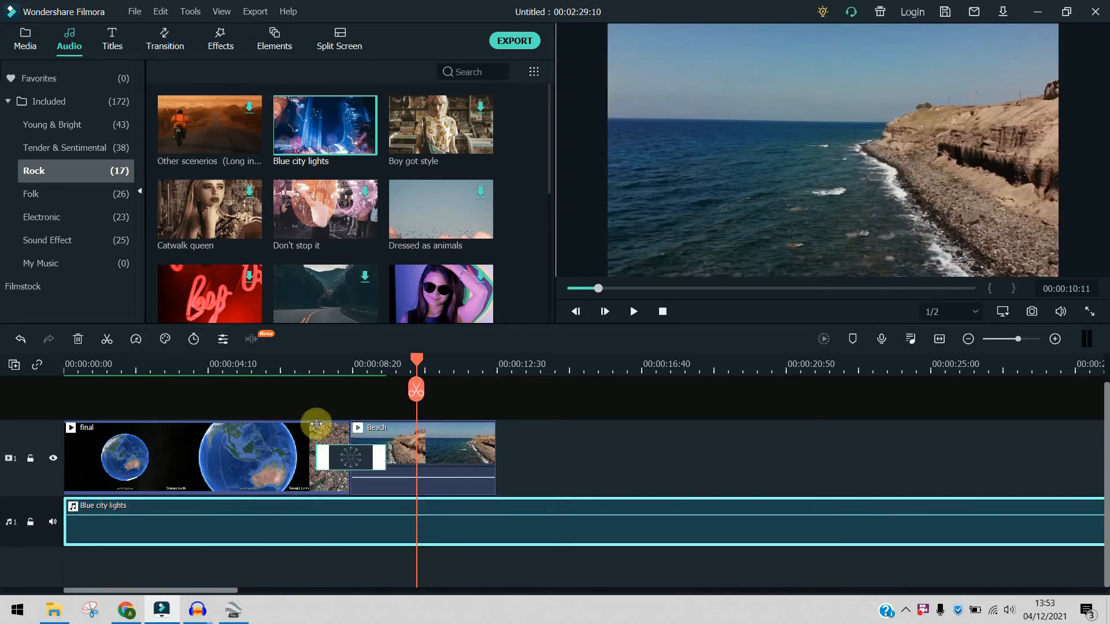
- Play the whole sequence with its music from 00:00:00:00 to the end of the Beach clip
{"action": "left_click_drag", "start_coordinate": [225, 366], "coordinate": [65, 376]}
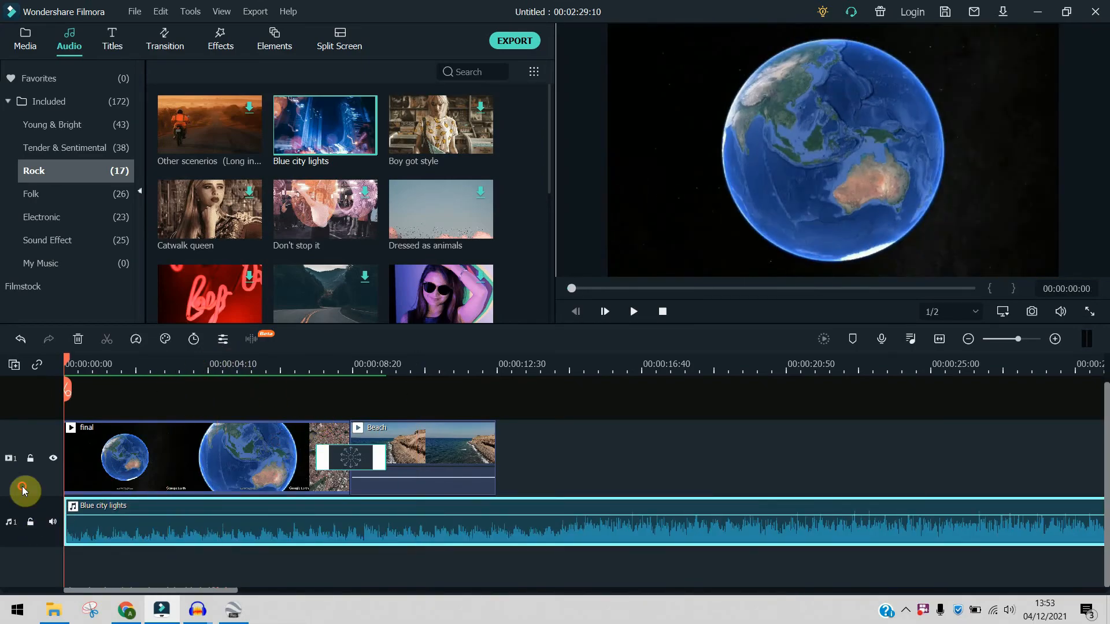
{"action": "key", "text": "space"}
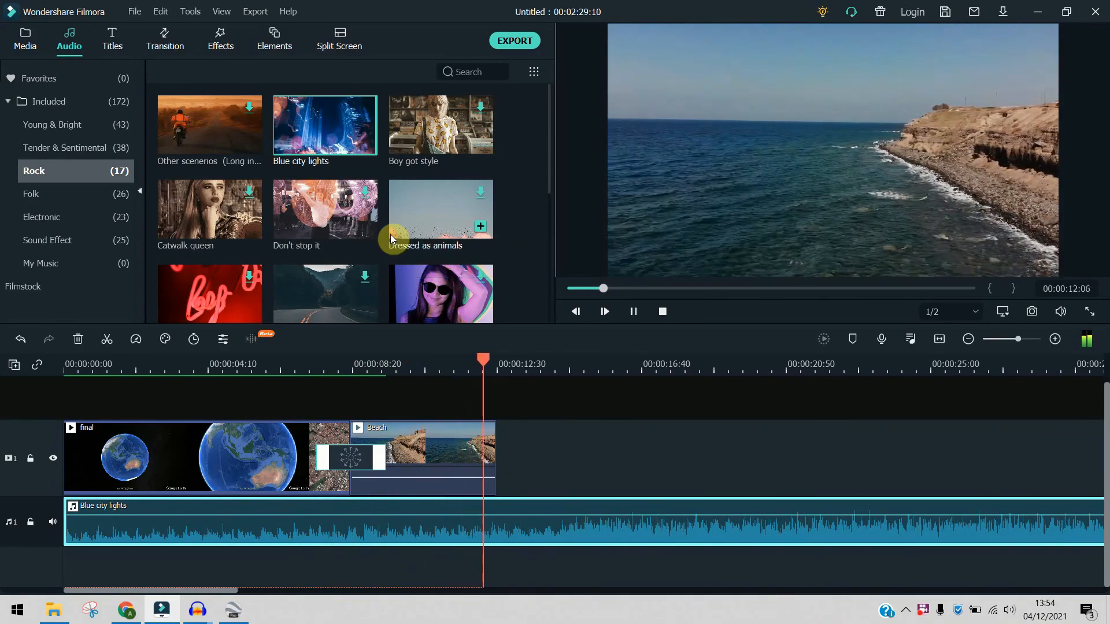
{"action": "key", "text": "space"}
{"action": "mouse_move", "coordinate": [376, 230]}
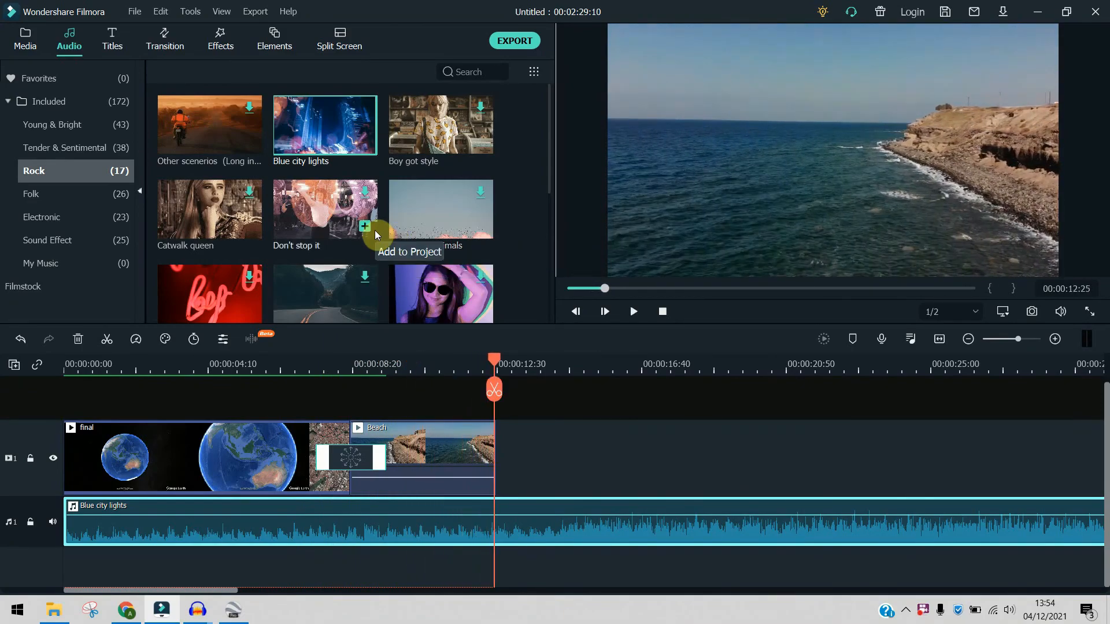